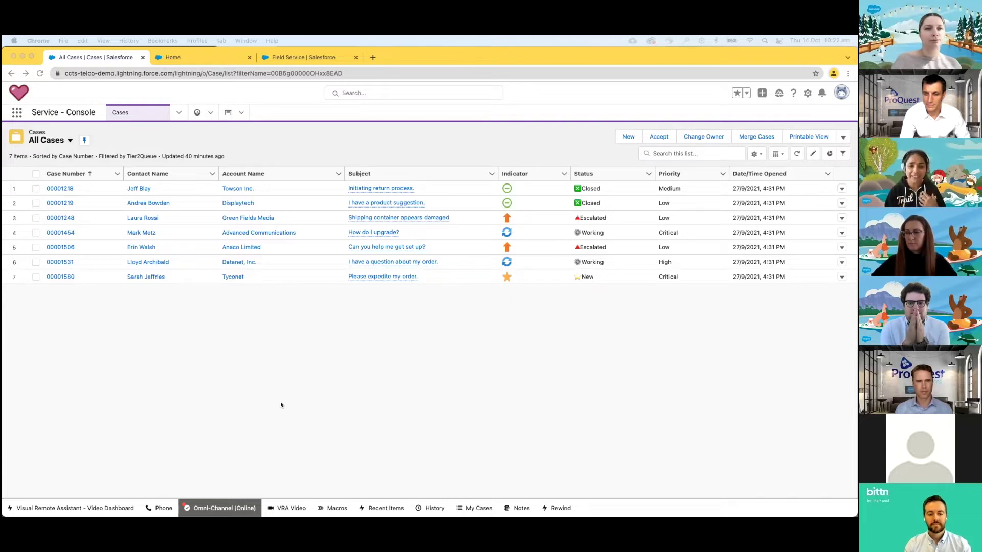
- Accept the incoming Termite Inspection case from the Omni-Channel queue
left_click(214, 507)
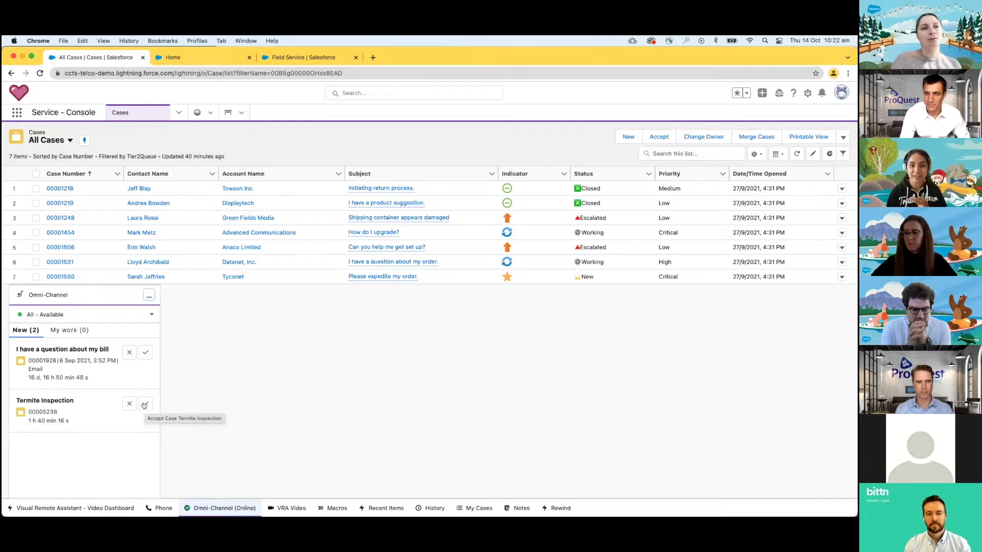
left_click(145, 404)
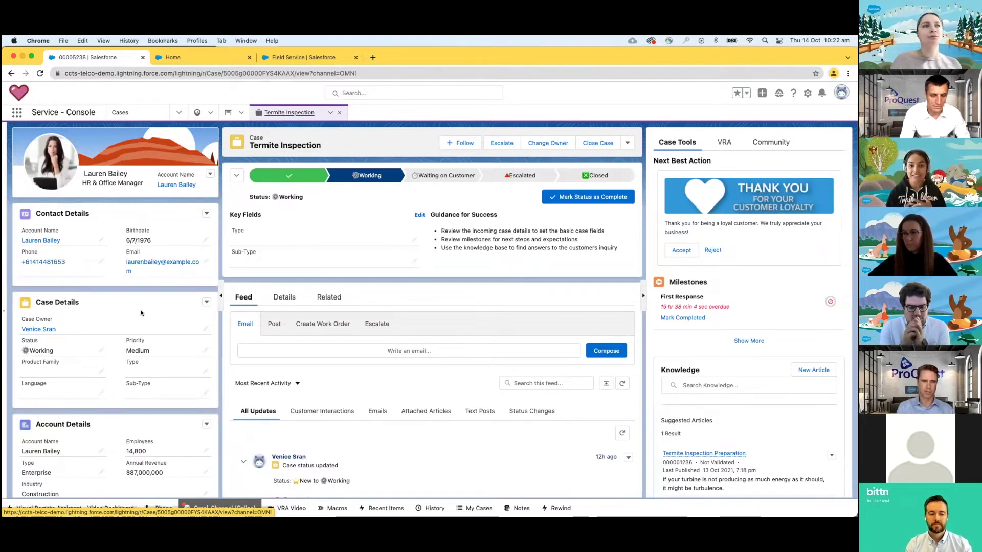
scroll(141, 313, "down", 5)
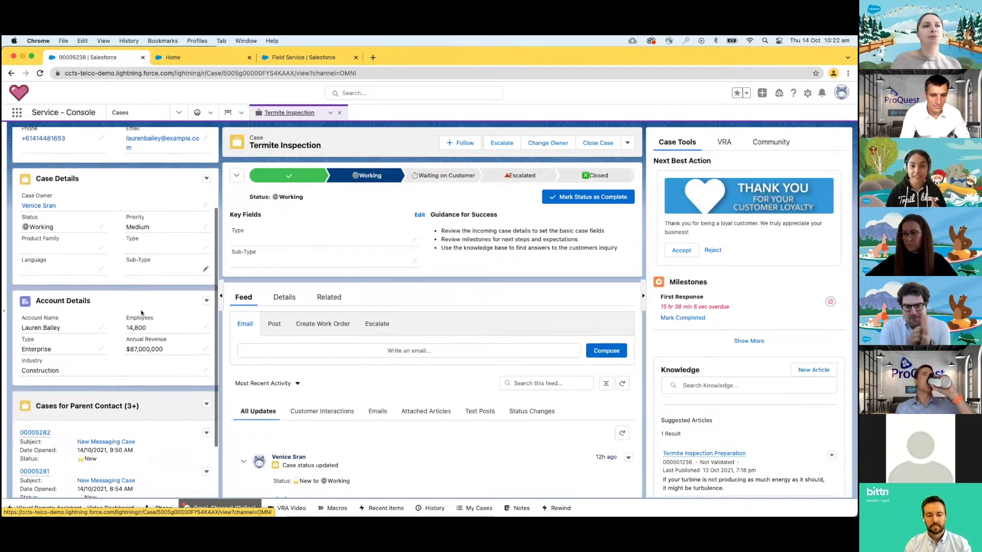
scroll(141, 313, "up", 5)
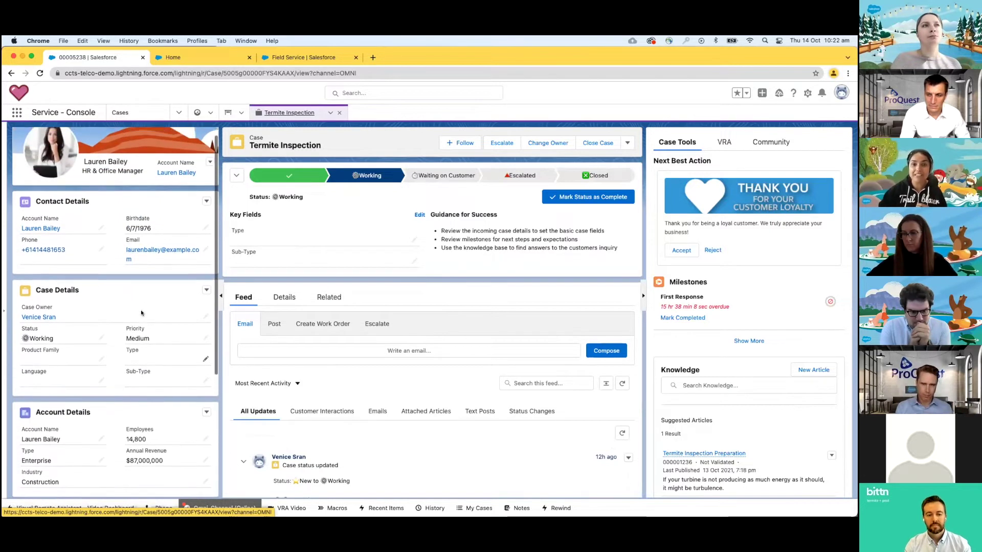
scroll(141, 313, "up", 1)
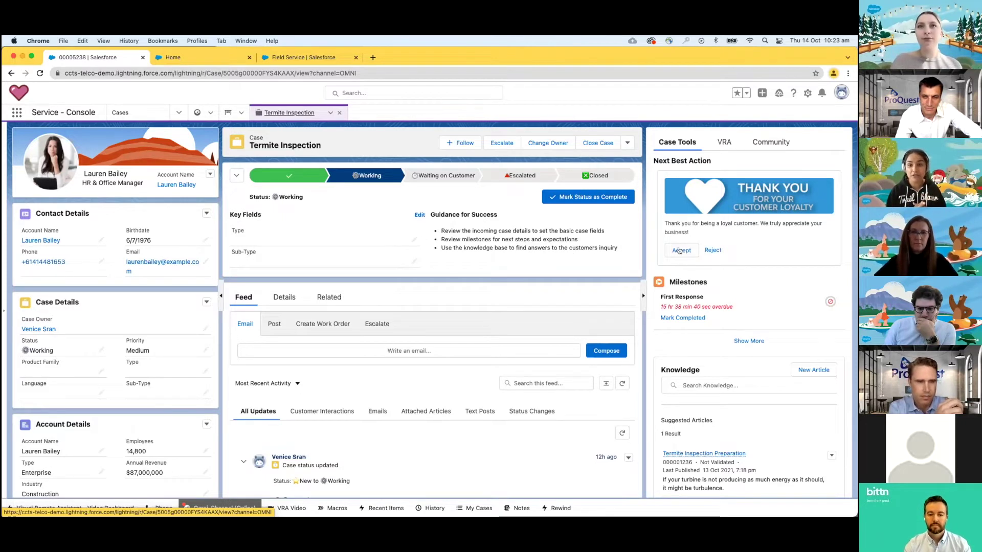
scroll(688, 278, "down", 1)
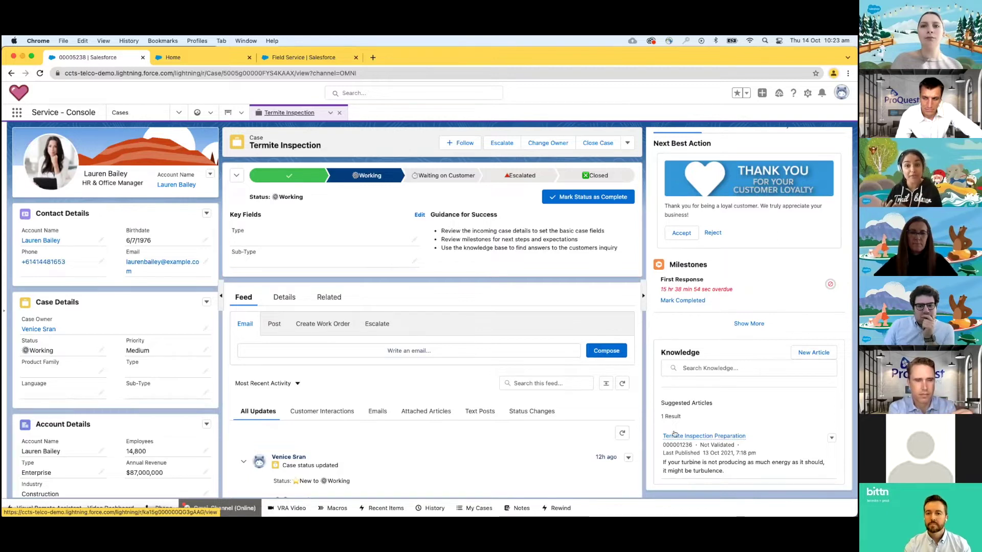
- Read the Termite Inspection Preparation article, then bring up the case's Visual Remote Assistant panel
mouse_move(677, 437)
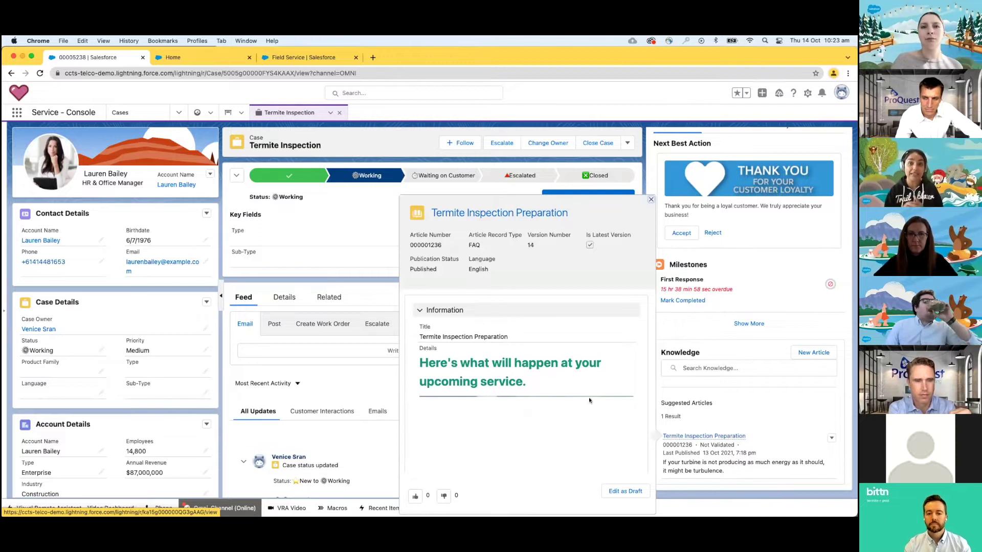
scroll(552, 373, "down", 5)
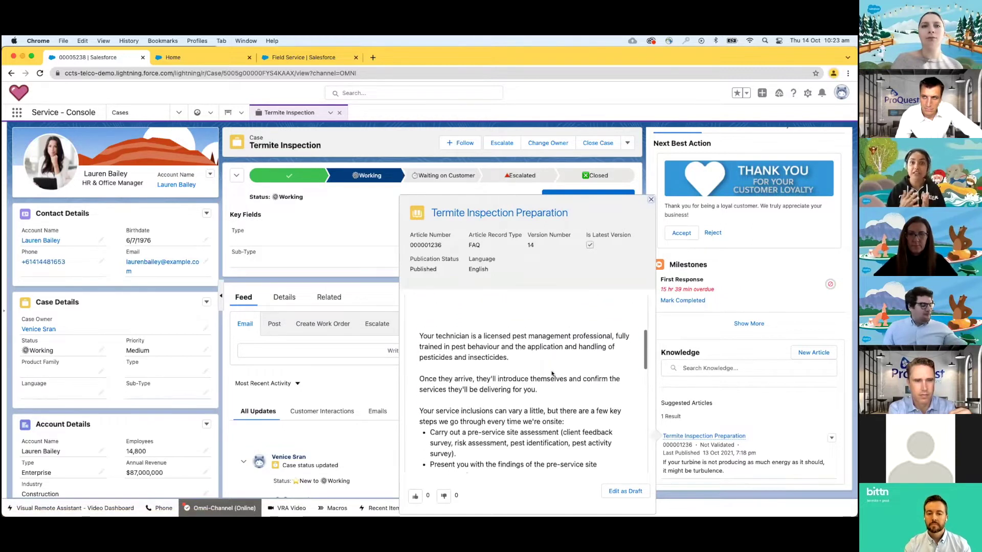
scroll(552, 373, "down", 5)
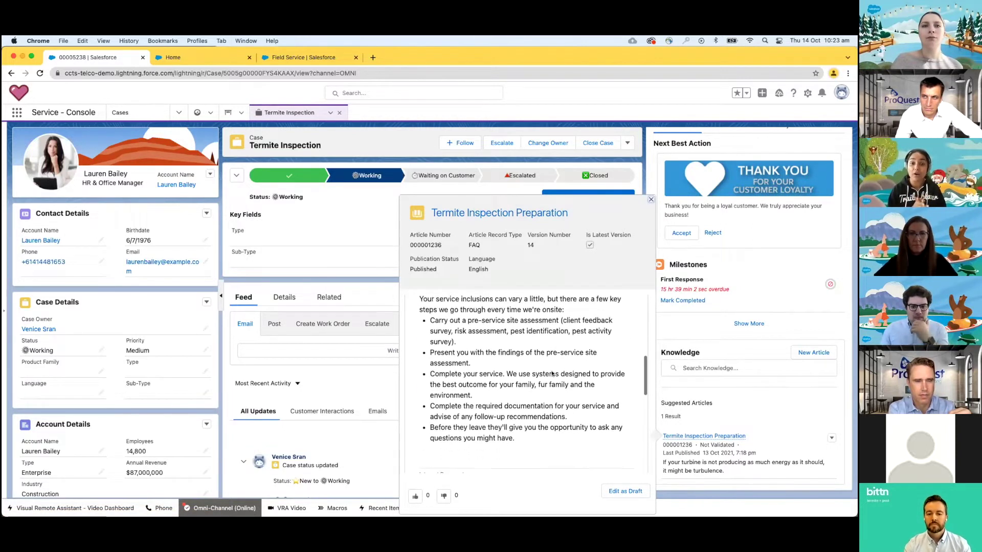
scroll(552, 373, "down", 5)
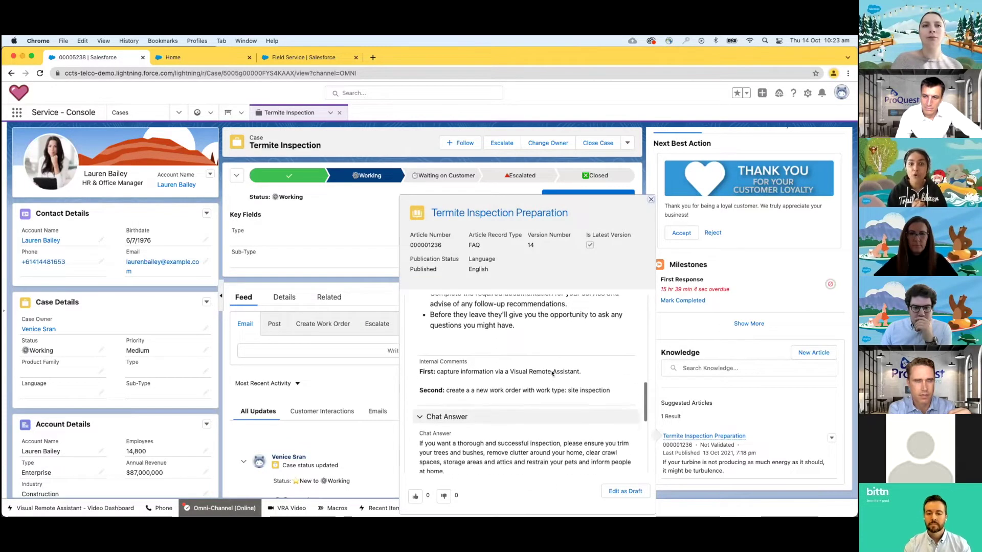
scroll(552, 373, "down", 2)
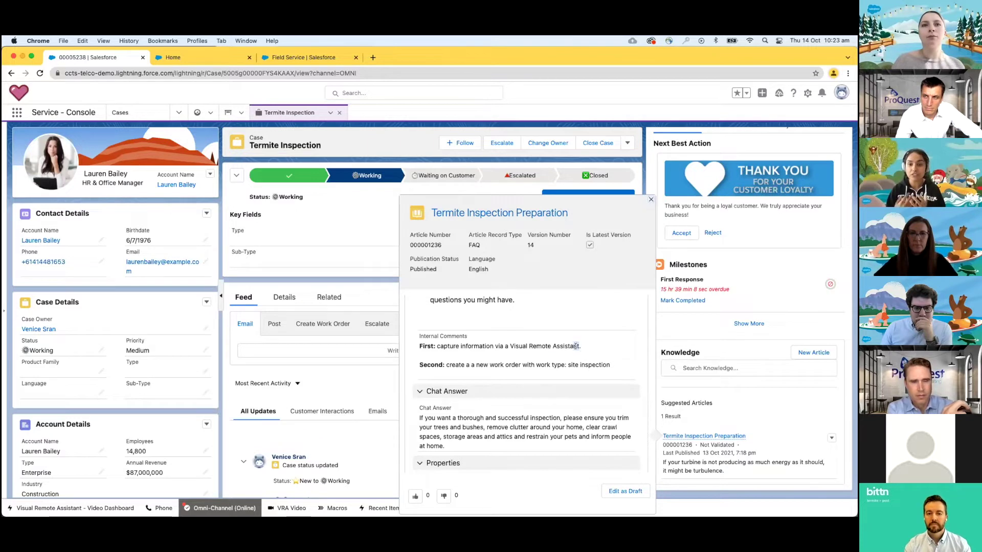
left_click_drag(576, 346, 510, 346)
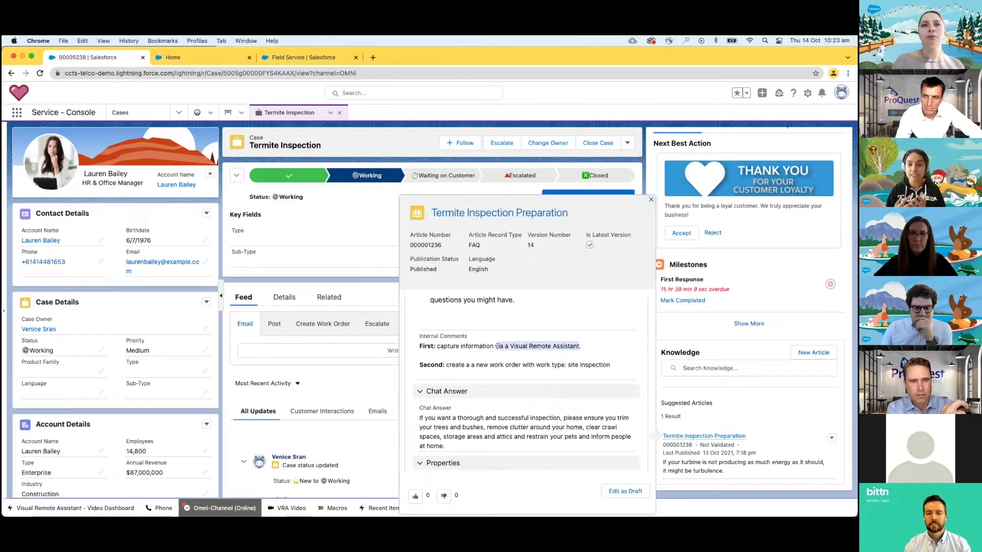
left_click(723, 143)
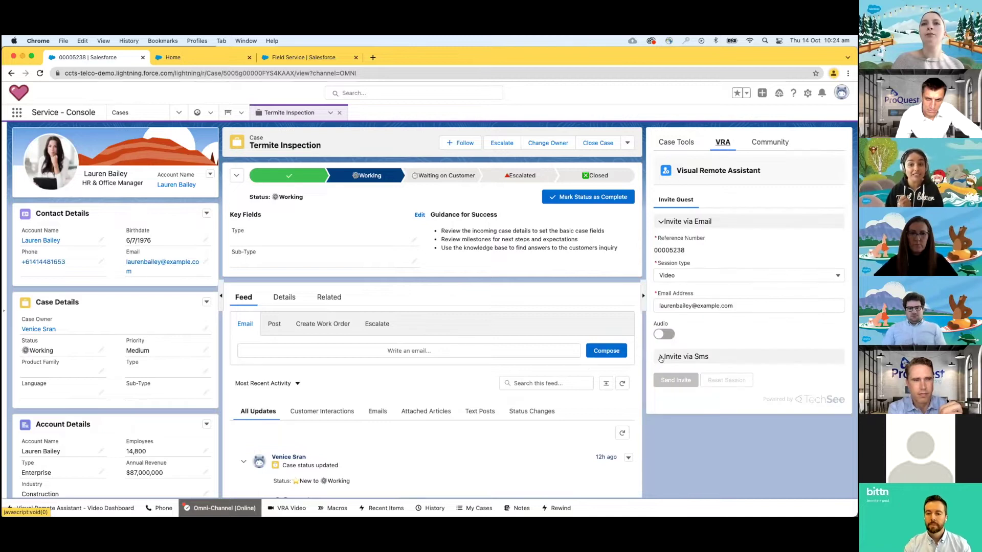
- Send a video session SMS invite to the customer's mobile using custom country code +61
left_click(660, 358)
left_click(674, 328)
left_click(675, 363)
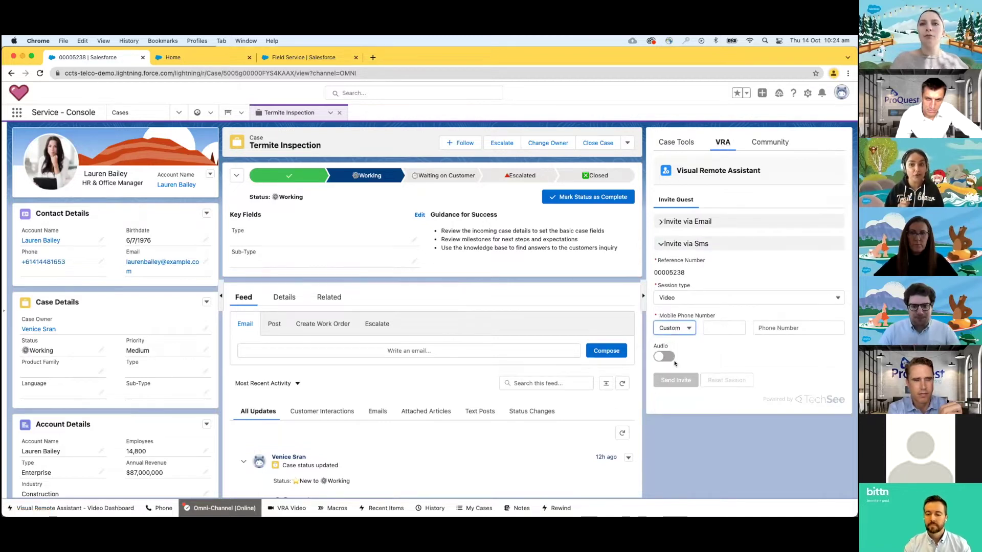
left_click(723, 328)
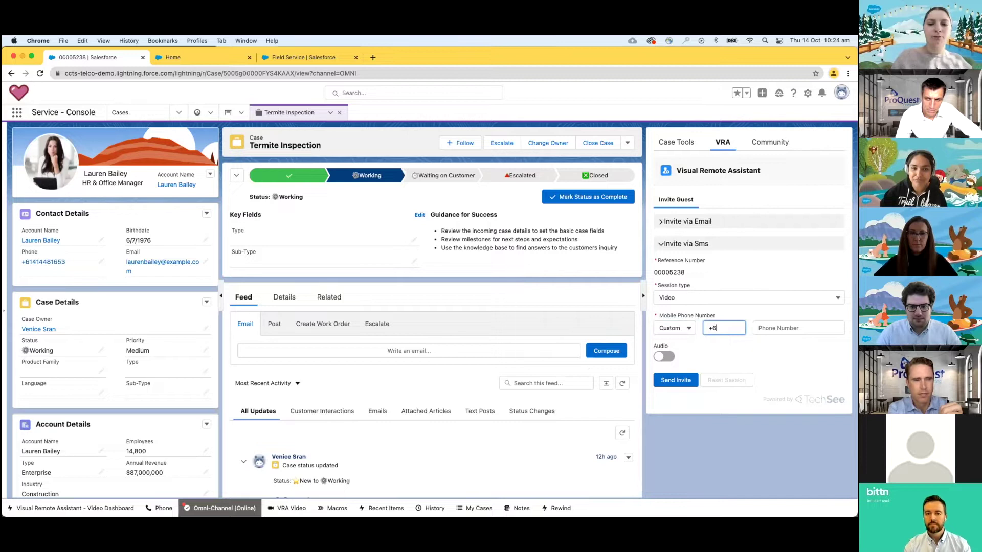
key("Tab")
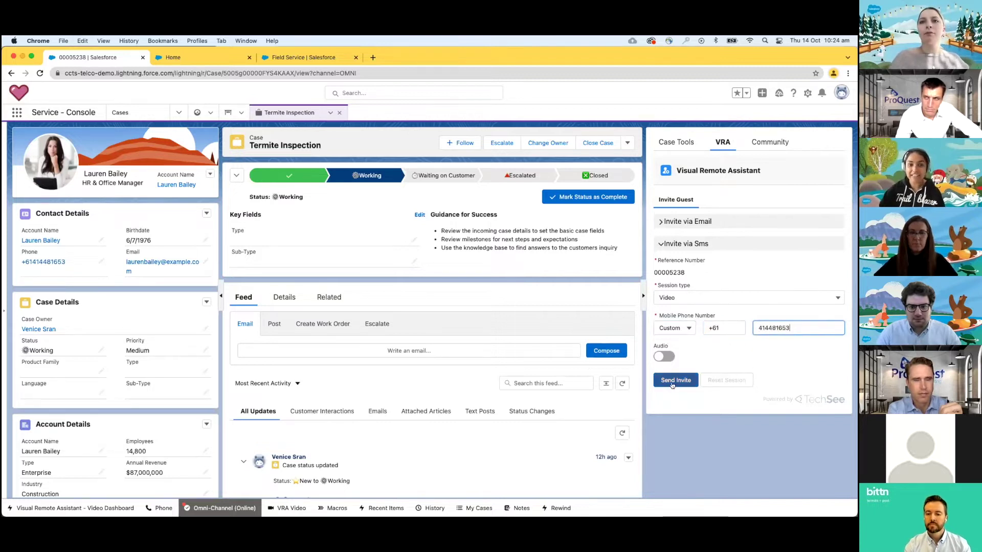
left_click(672, 384)
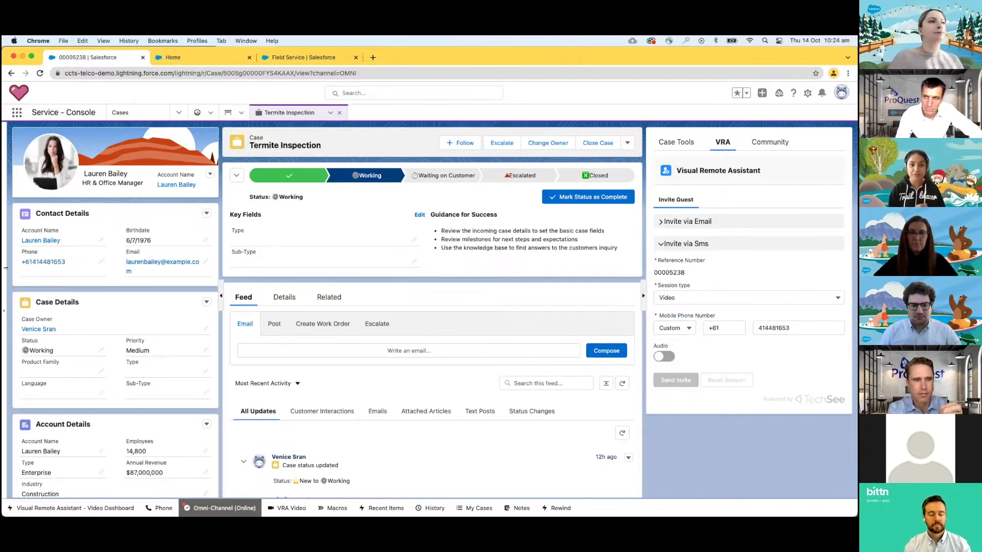
left_click_drag(5, 268, 218, 256)
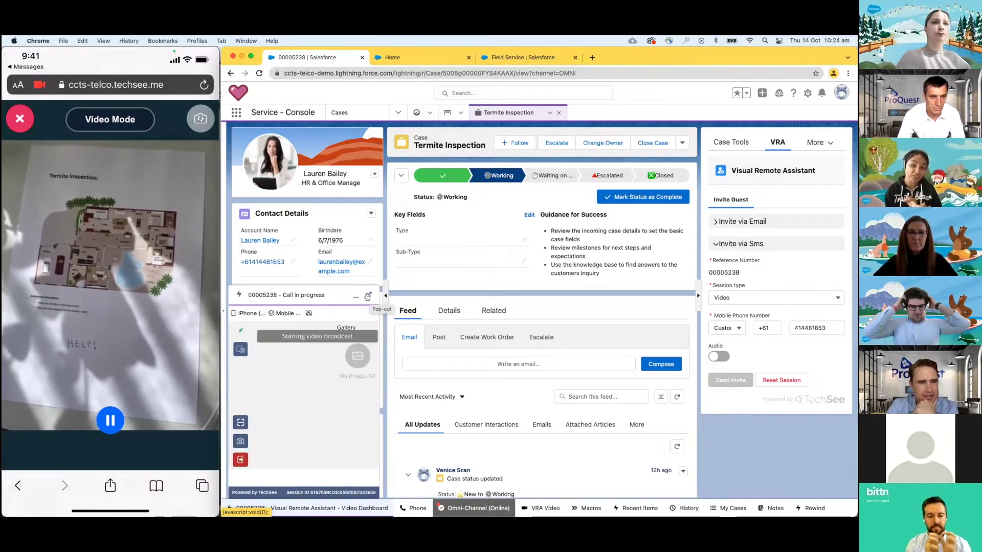
- Pop out the video call into its own enlarged window beside the case
left_click(367, 297)
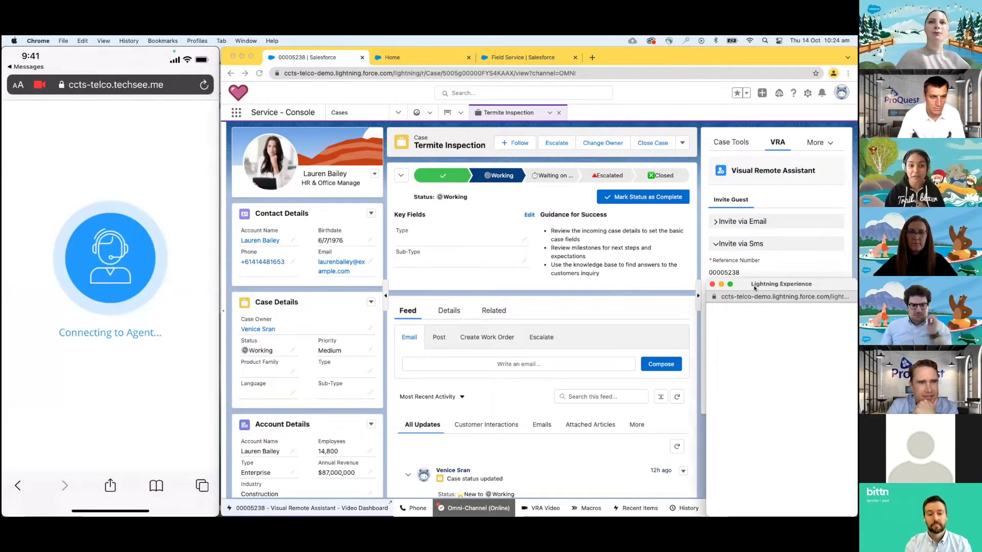
left_click_drag(754, 288, 306, 237)
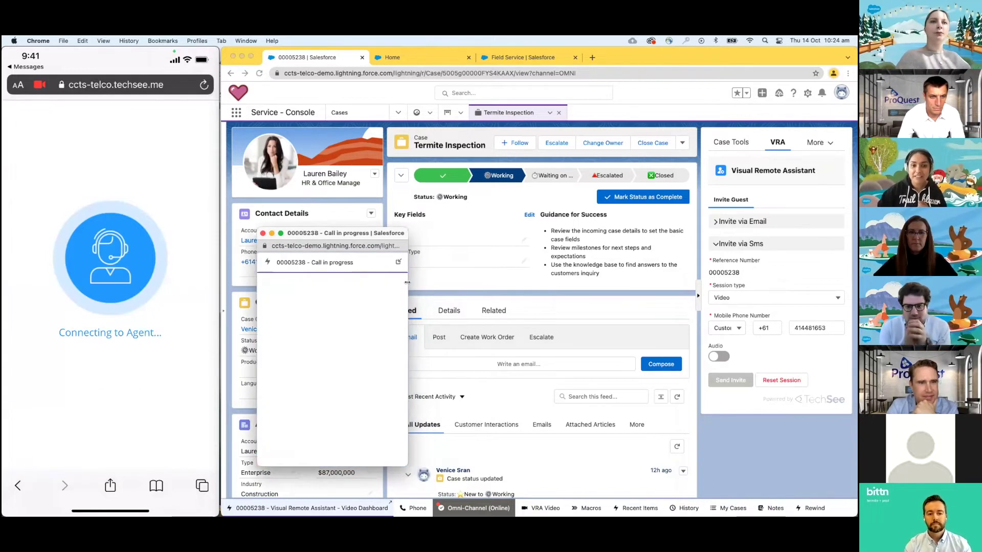
left_click_drag(407, 282, 585, 282)
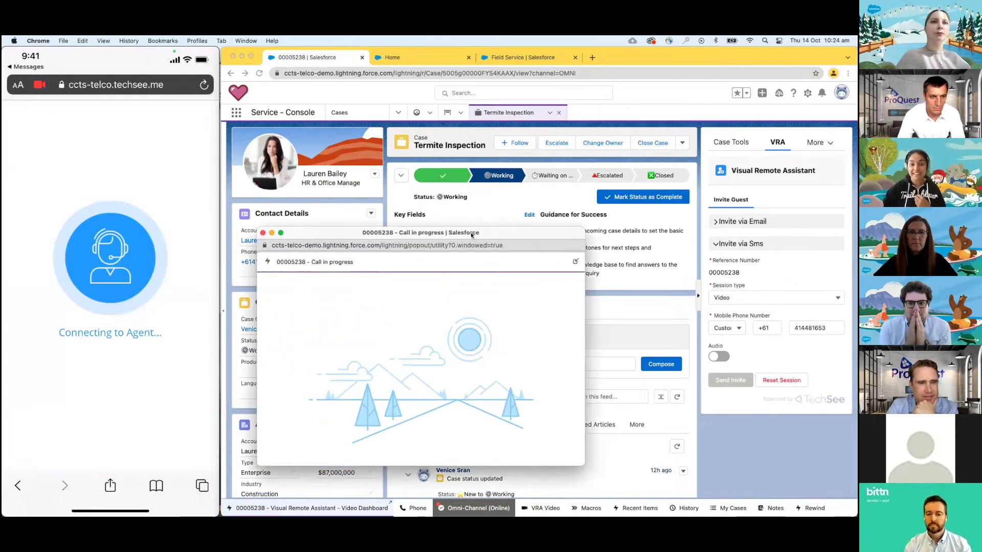
left_click_drag(471, 235, 440, 227)
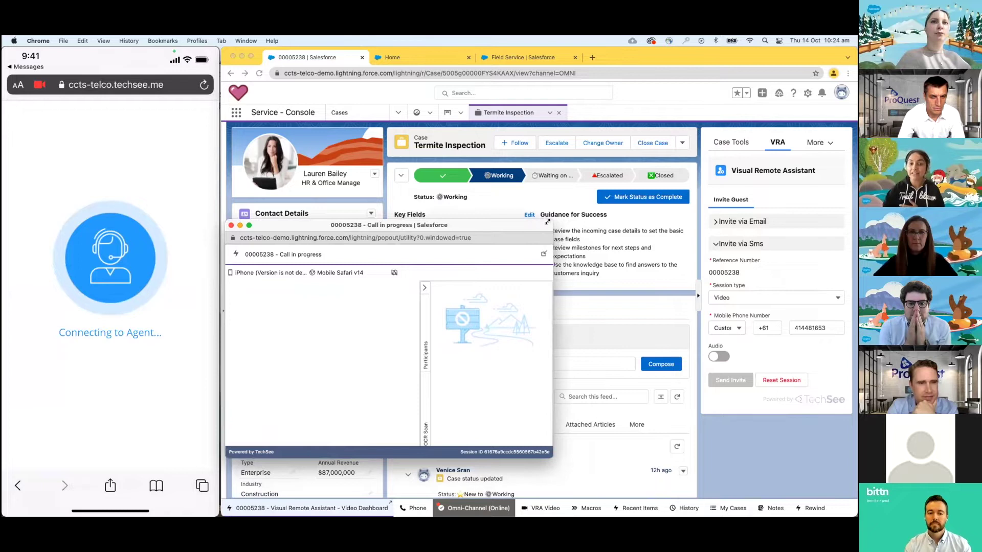
left_click_drag(547, 222, 604, 158)
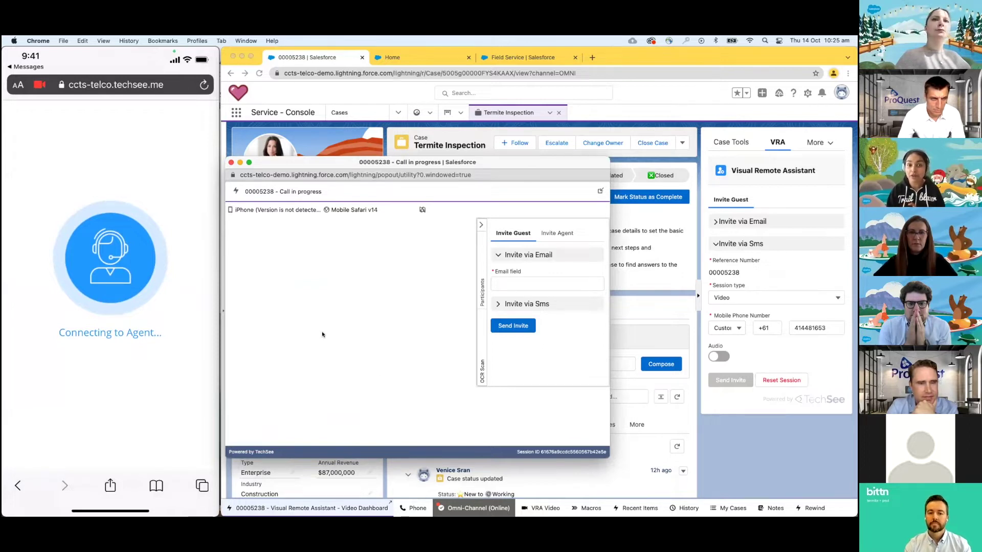
left_click_drag(353, 168, 351, 228)
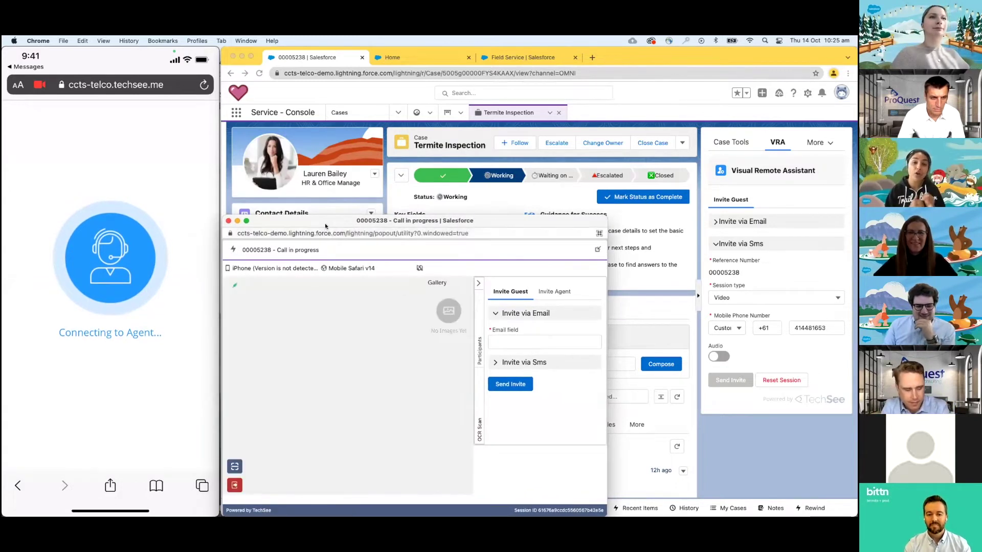
left_click_drag(328, 225, 327, 219)
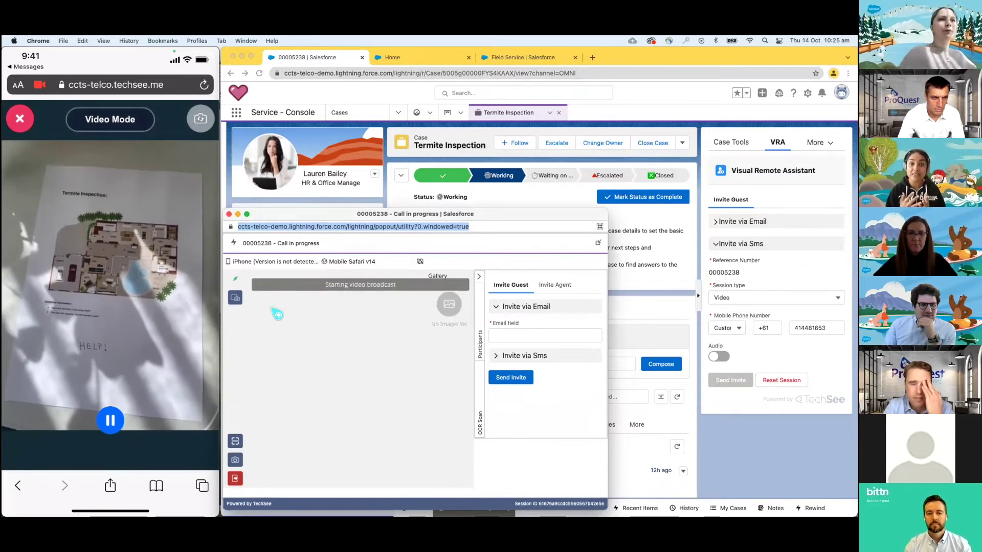
- Start the customer's live video, circle the floor plan in yellow, and capture a screenshot
left_click(236, 298)
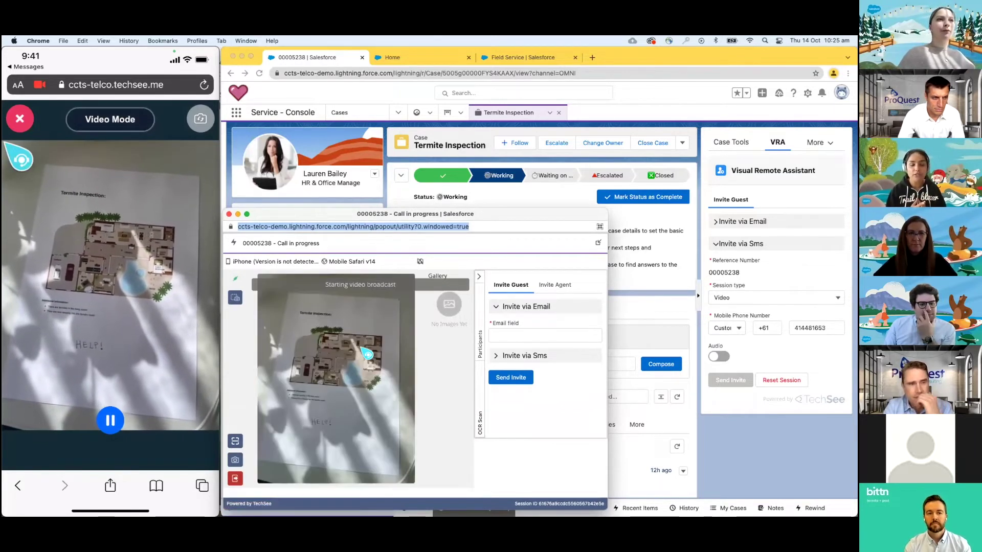
mouse_move(367, 340)
left_mouse_down()
mouse_move(312, 395)
mouse_move(394, 392)
left_mouse_up()
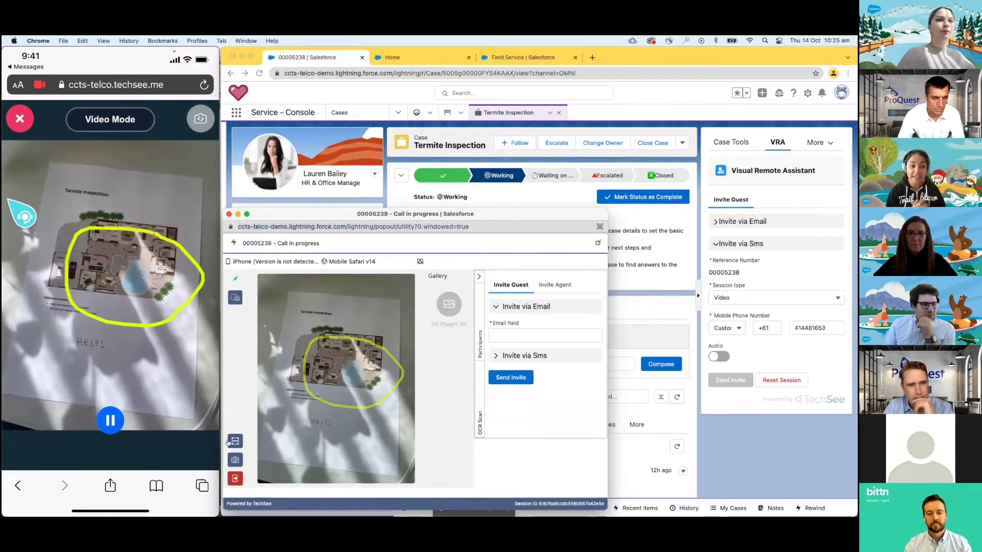
left_click(236, 298)
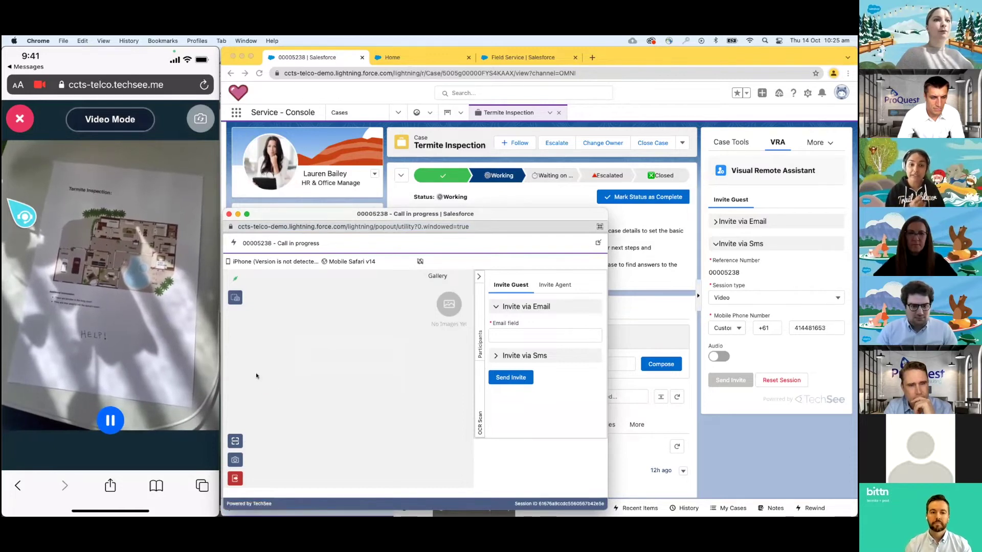
- Snapshot the live camera view, mark it with two green arrows, and send it to the customer
left_click(234, 296)
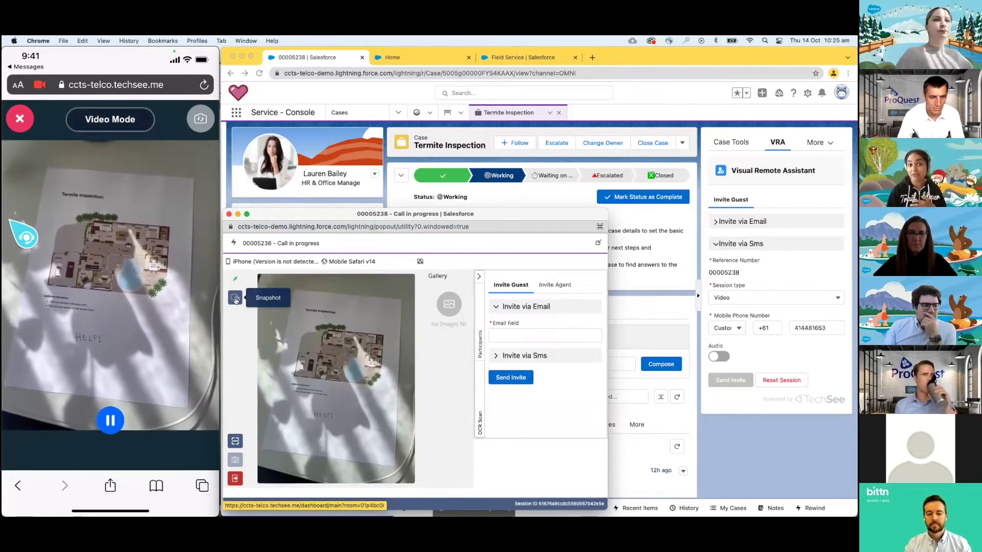
left_click(234, 298)
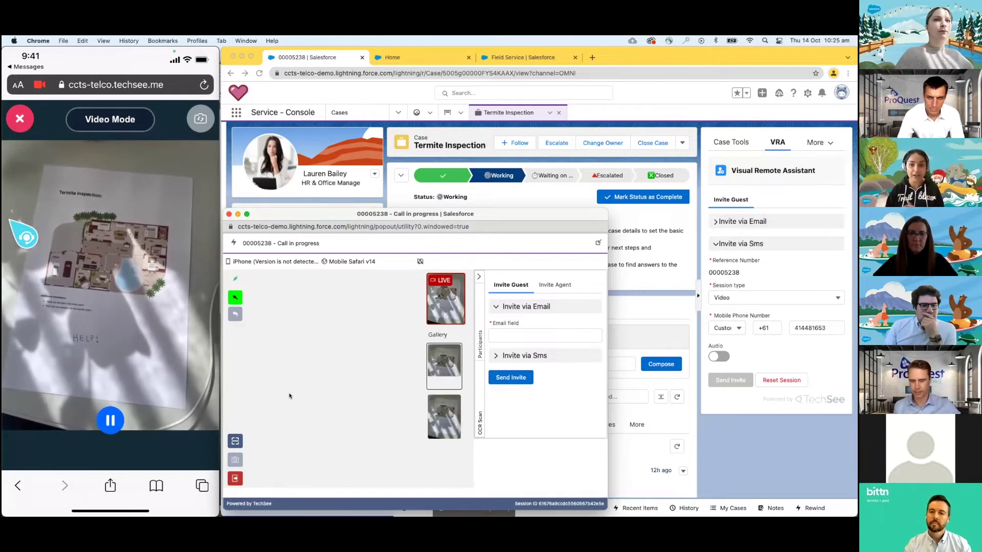
left_click_drag(301, 408, 323, 343)
left_click_drag(369, 402, 351, 350)
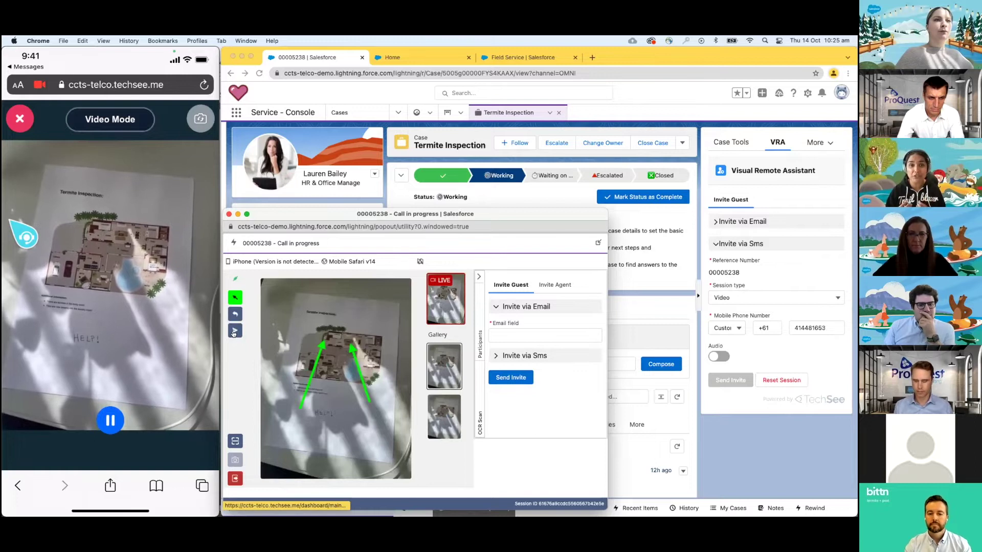
left_click(235, 332)
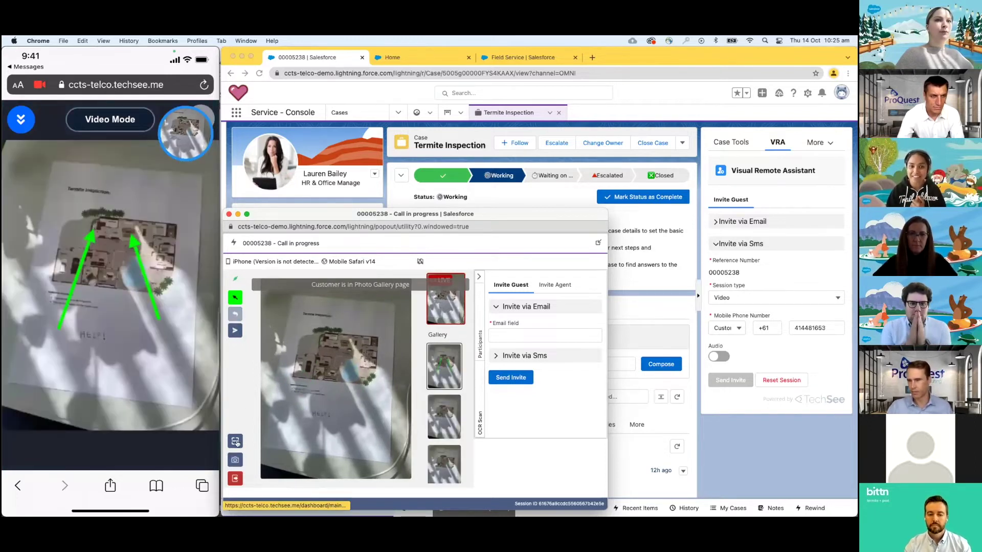
- Return the call to live video, then end the visual support session
left_click(236, 442)
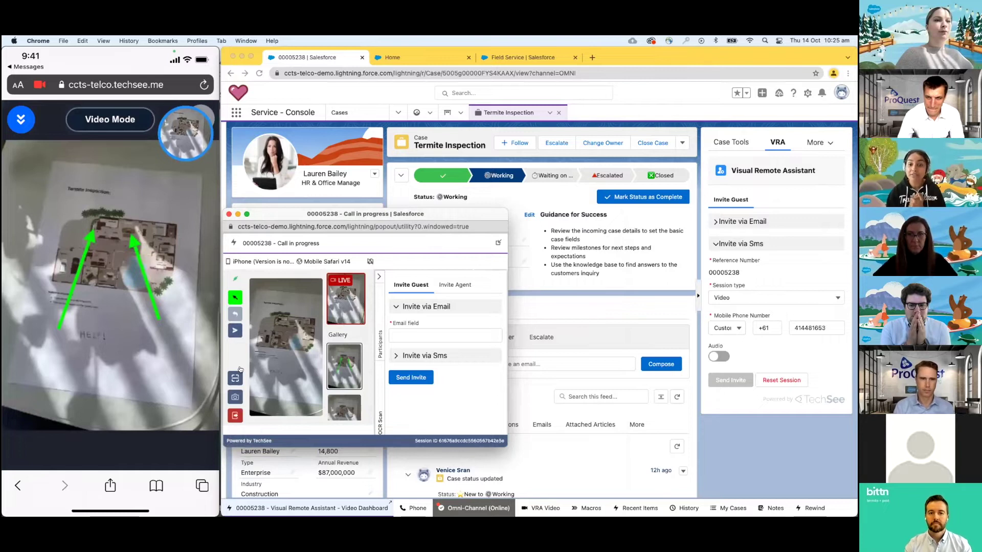
left_click(344, 306)
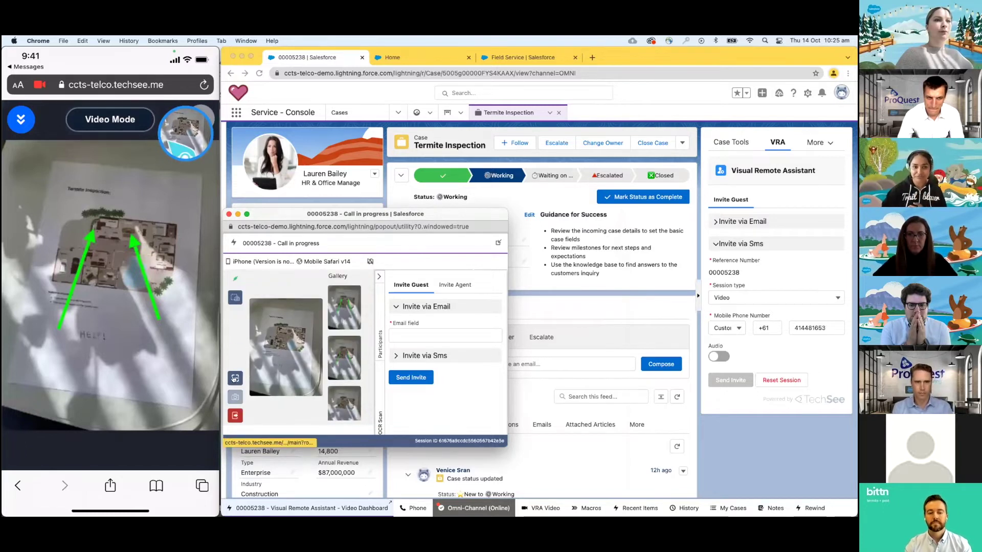
left_click(235, 379)
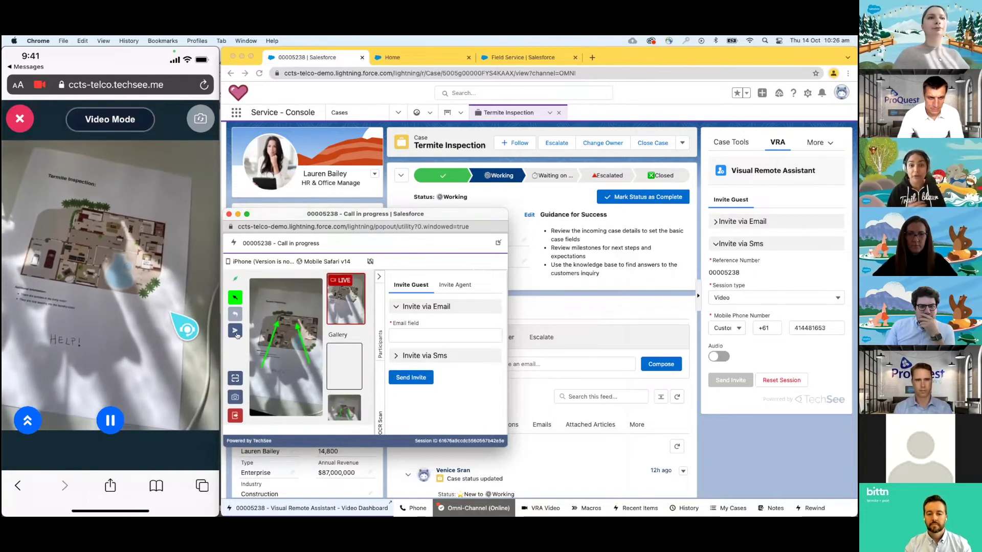
left_click(235, 417)
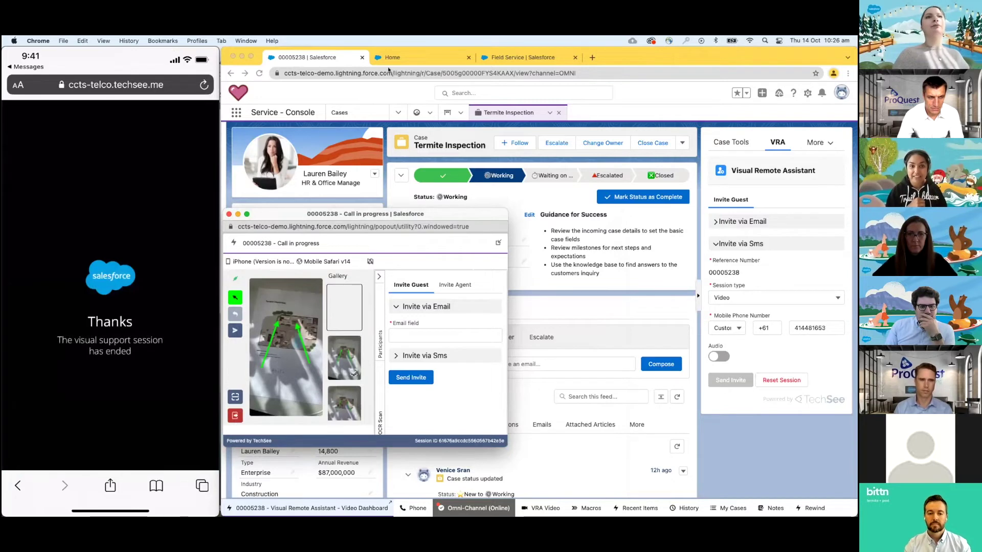
- On the community home page, search 'termite' and open the Termite Inspection Preparation article
left_click(410, 54)
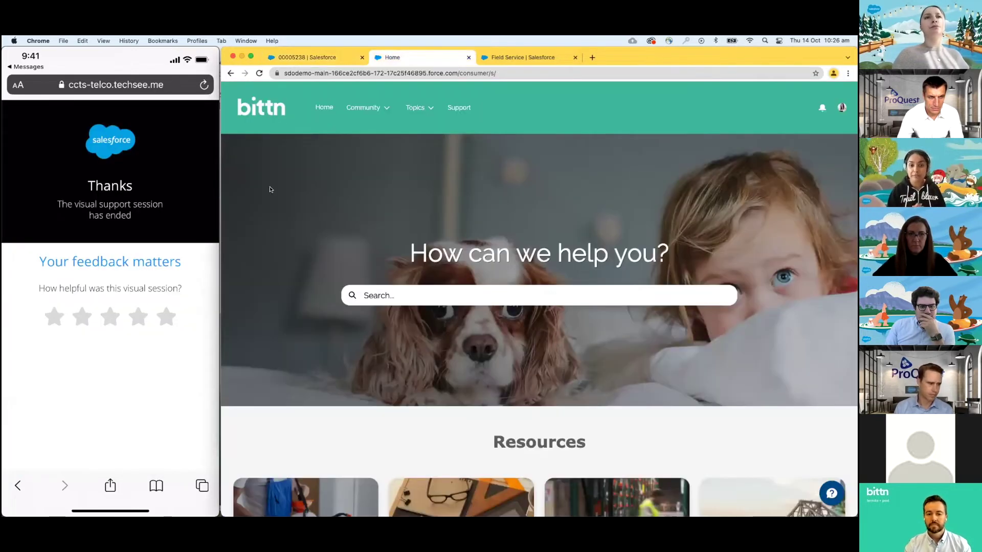
left_click_drag(222, 218, 6, 244)
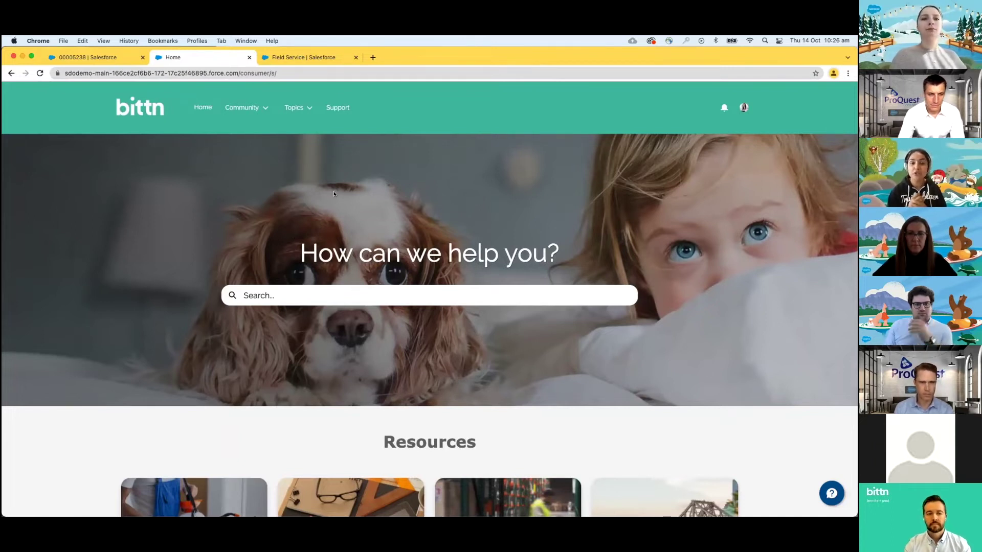
scroll(333, 193, "down", 1)
scroll(333, 193, "up", 1)
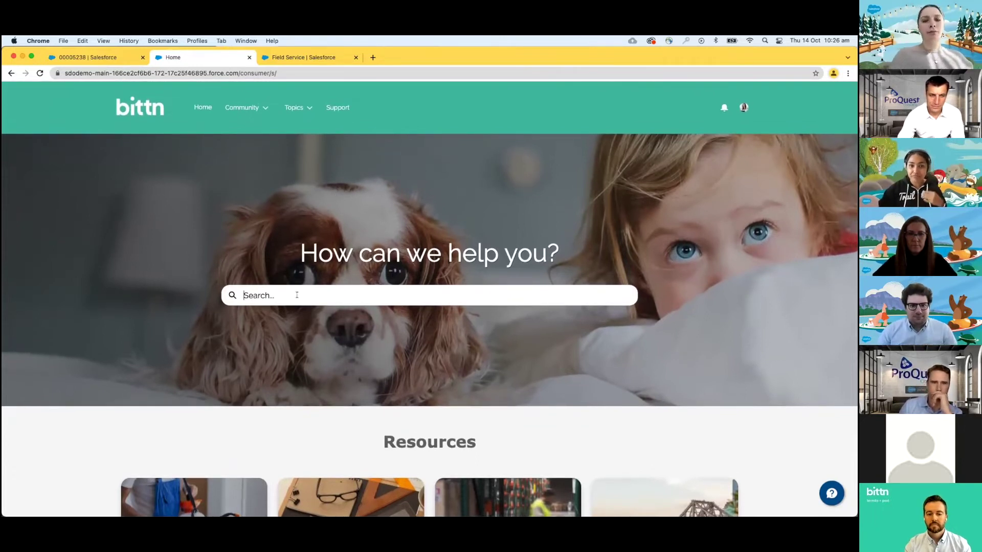
type("ite")
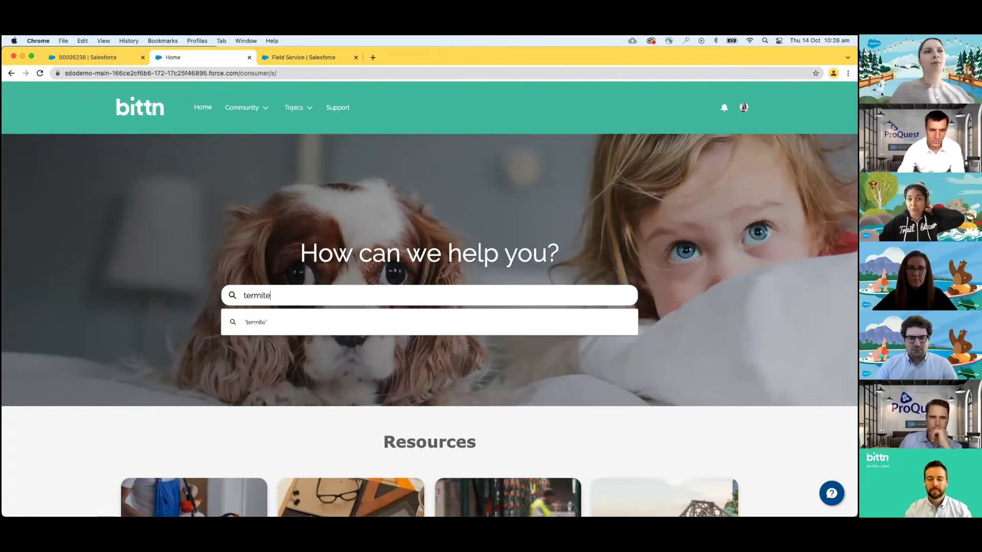
left_click(277, 344)
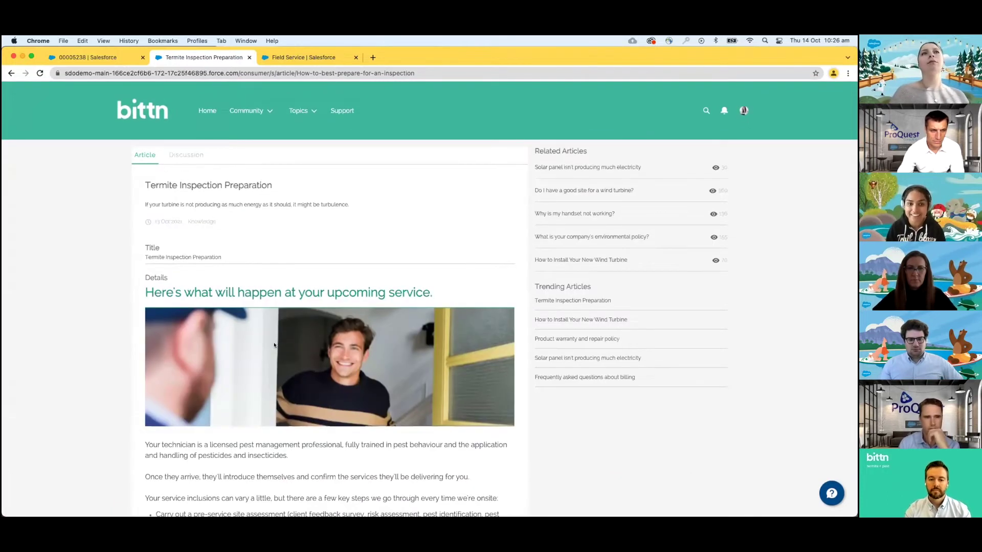
- Read through the article, then bring up the support contact options
scroll(209, 347, "down", 1)
scroll(210, 350, "down", 5)
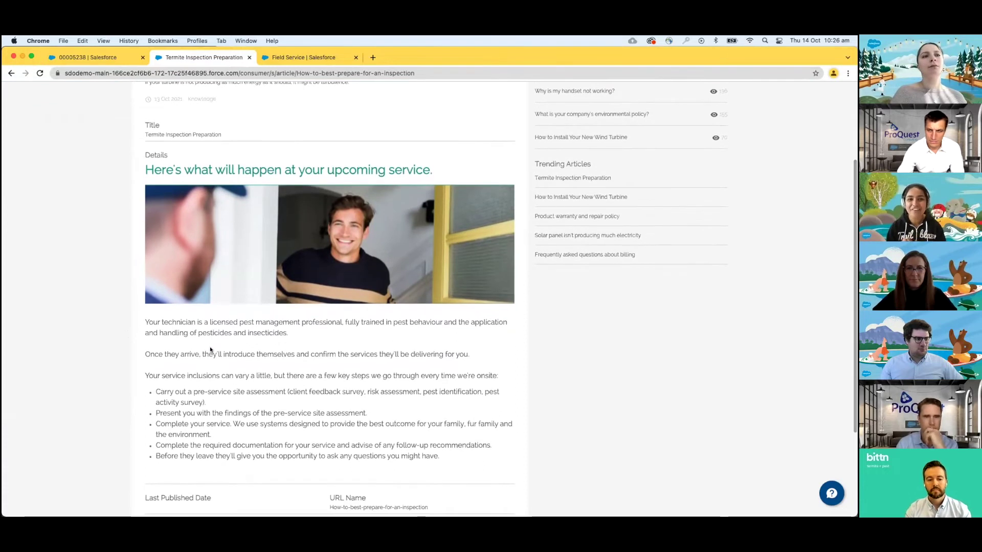
scroll(210, 350, "down", 3)
scroll(210, 350, "down", 2)
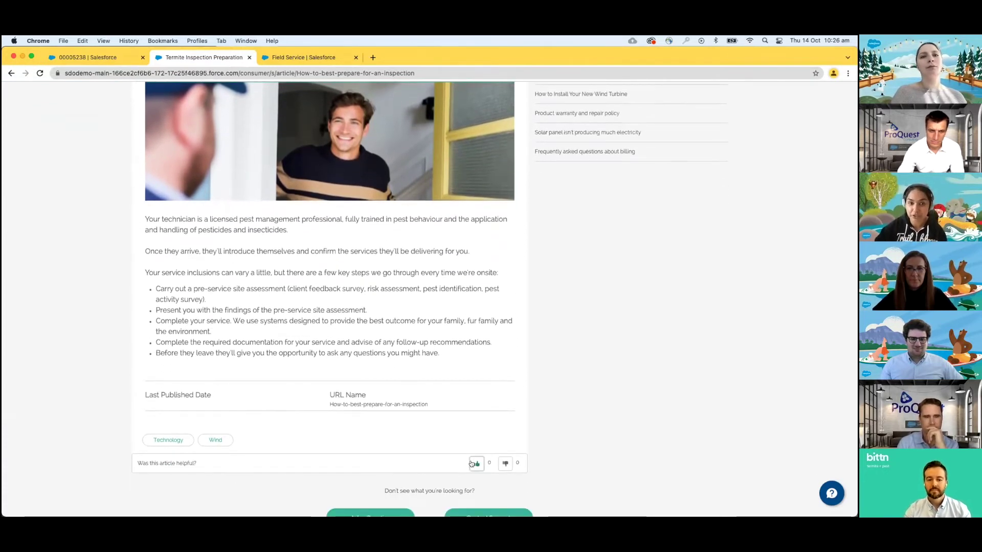
scroll(420, 345, "up", 4)
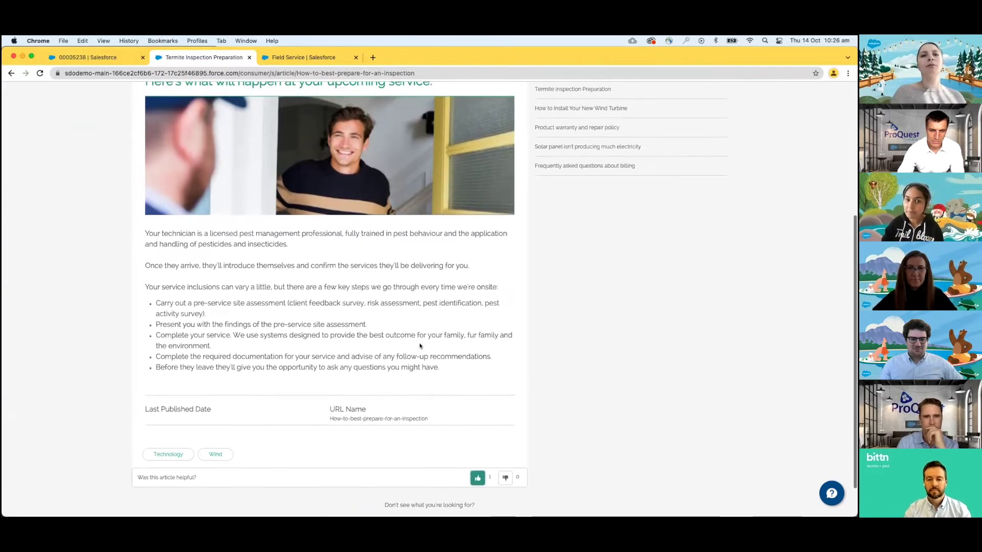
scroll(418, 335, "up", 4)
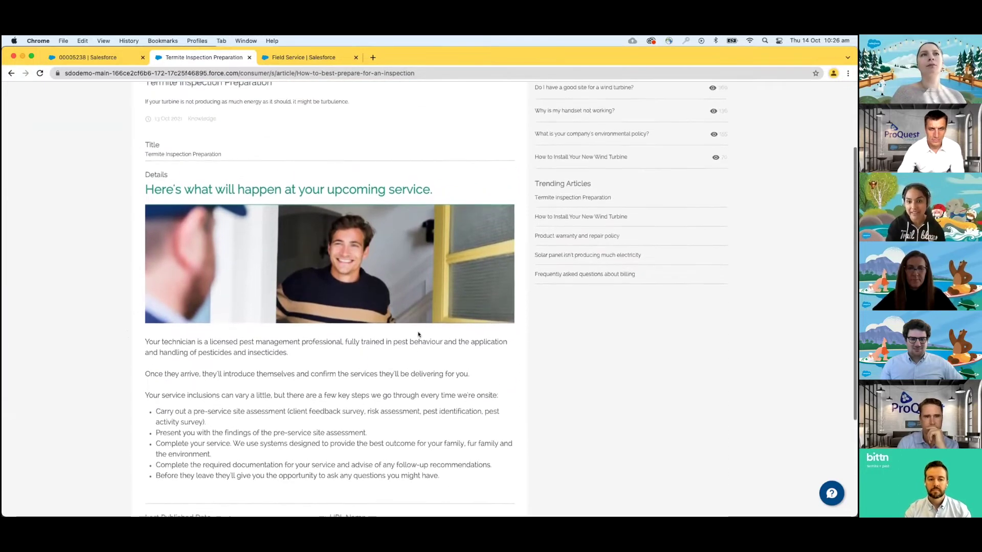
scroll(418, 335, "up", 1)
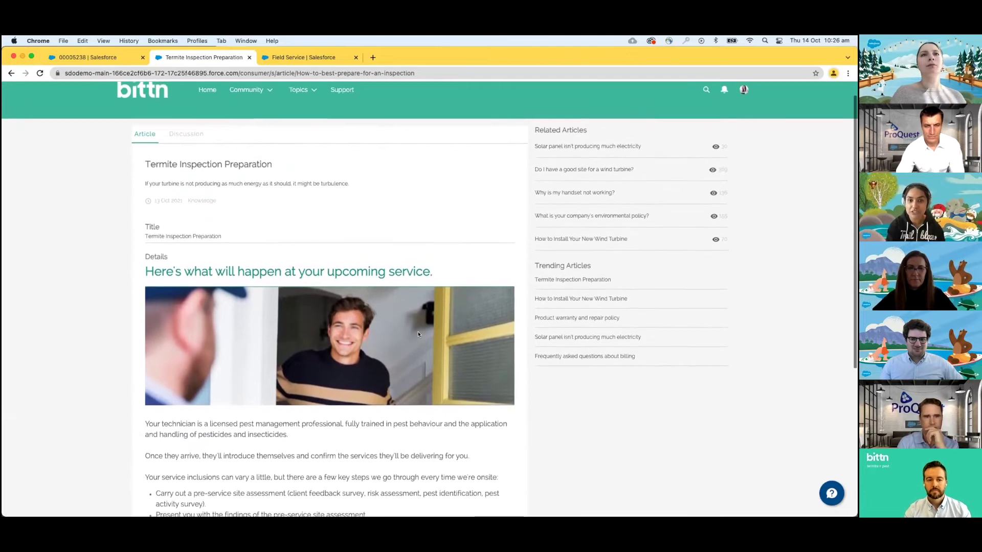
left_click(832, 493)
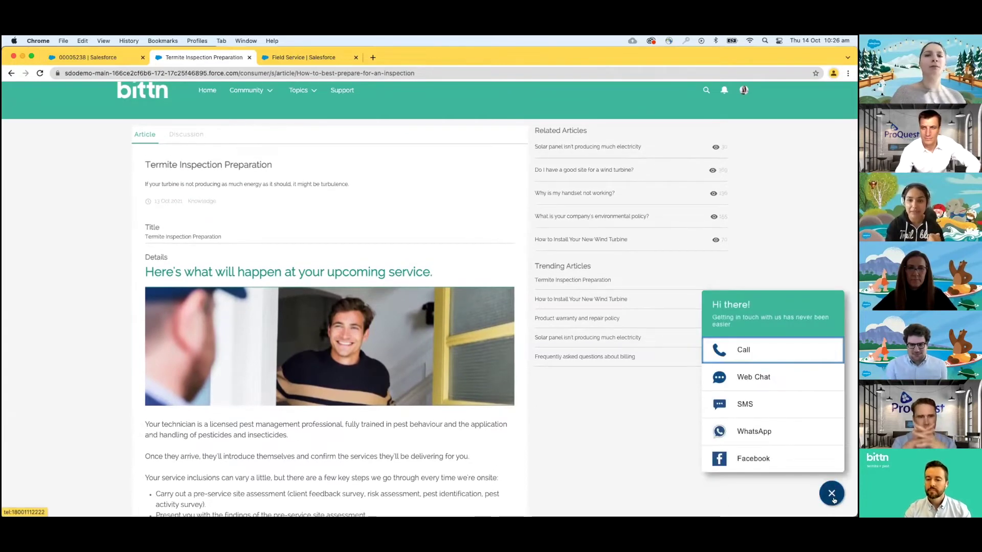
- Choose Web Chat from the contact options
left_click(832, 493)
left_click(832, 494)
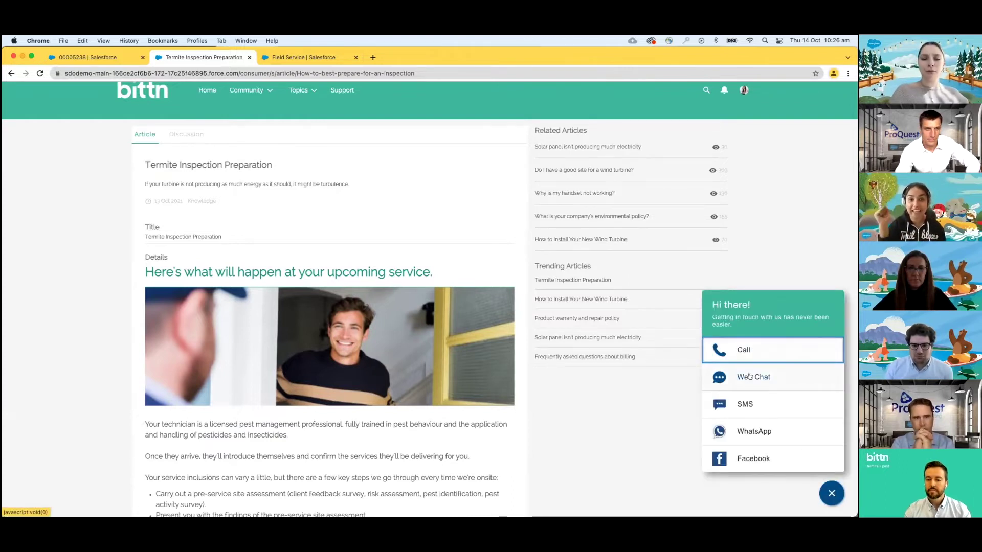
left_click(749, 377)
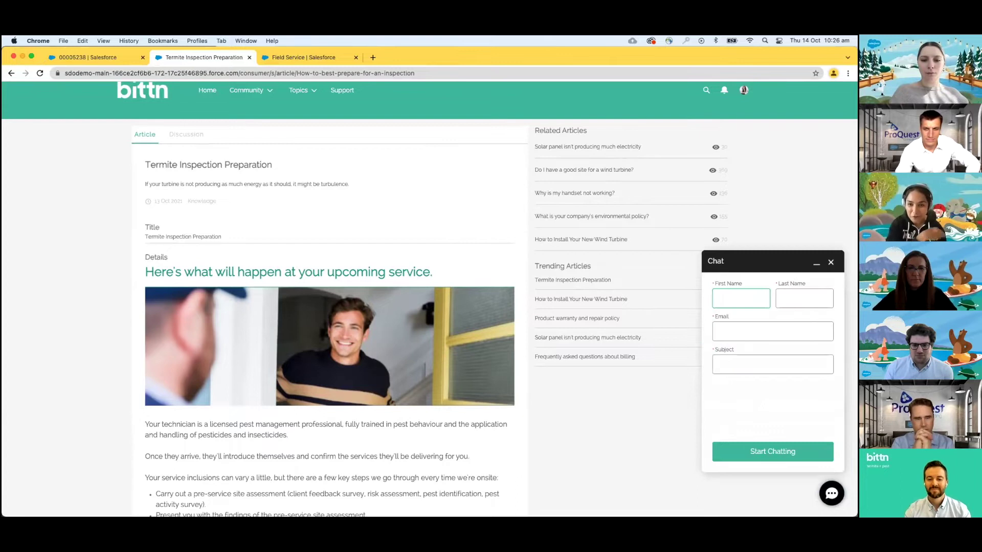
key("super+Tab")
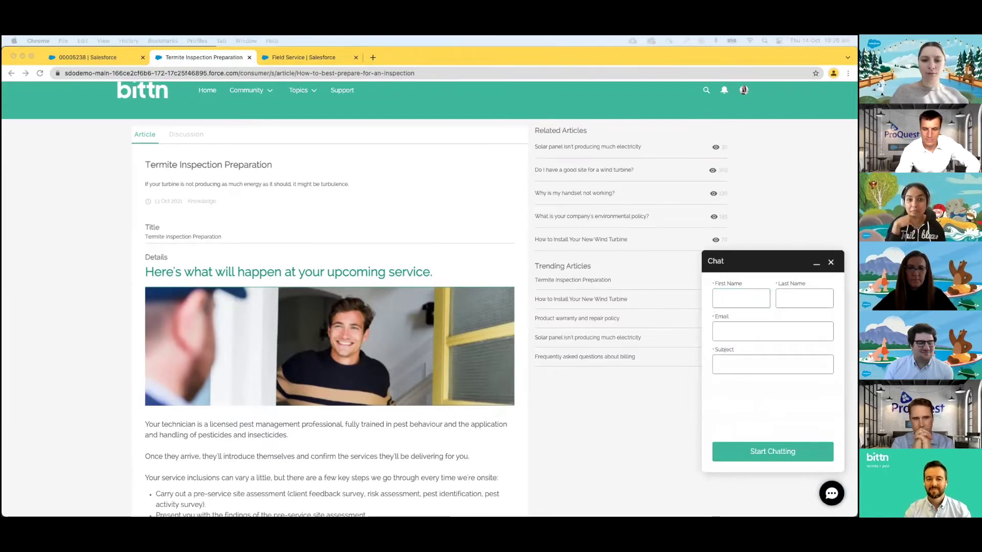
- Fill the pre-chat form with the customer's name, e-mail and subject 'Appointment Reschedule'
left_click(732, 294)
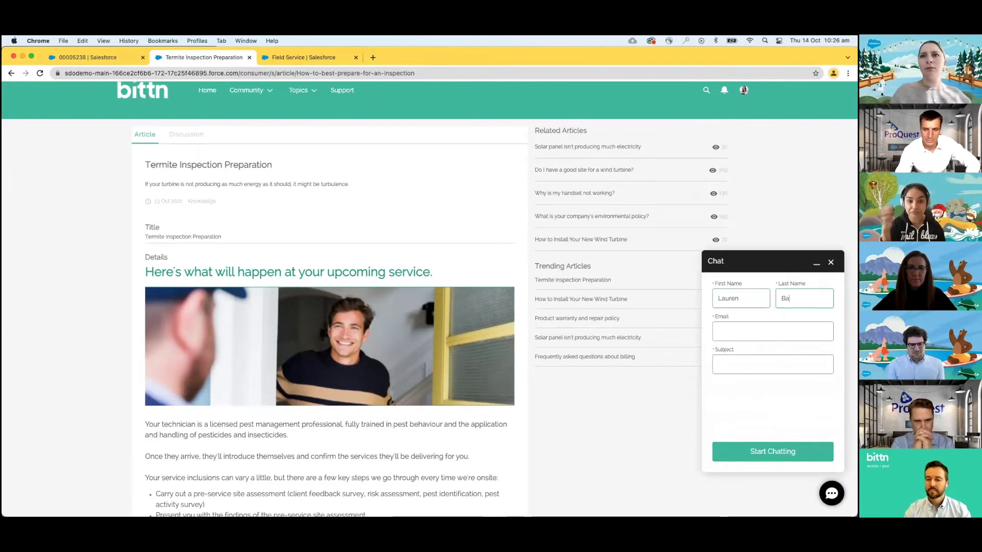
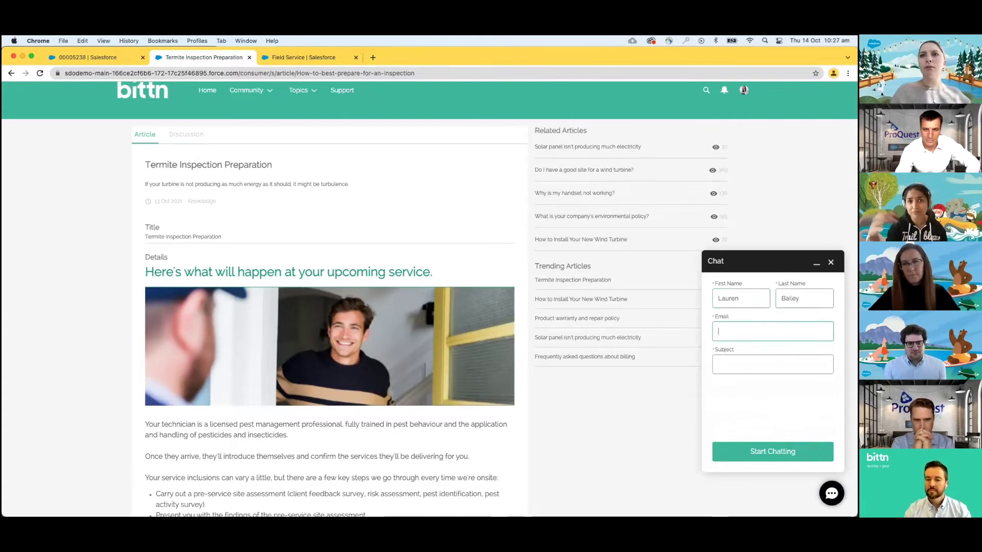
key("Tab")
key("super+v")
left_click(739, 364)
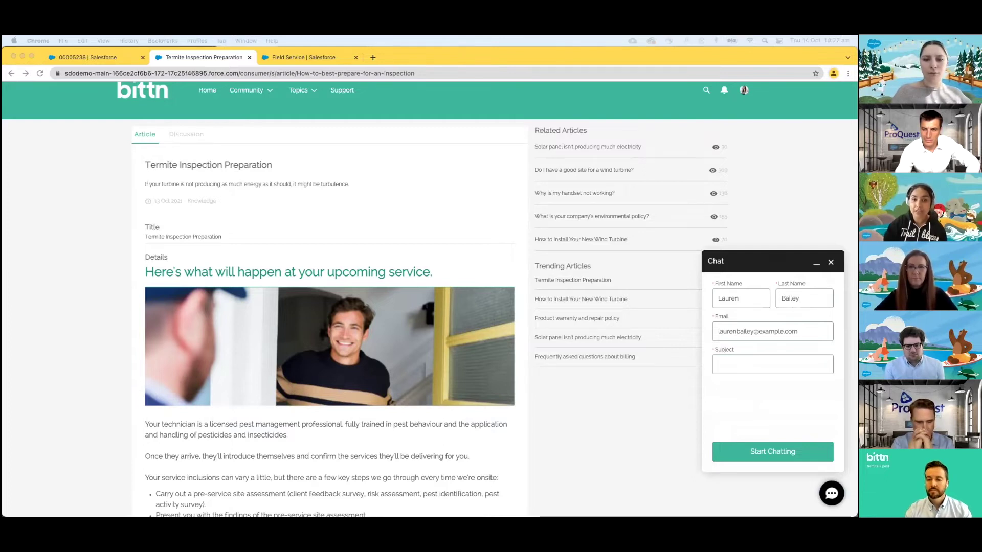
left_click(731, 357)
type("Appointment Reschedule")
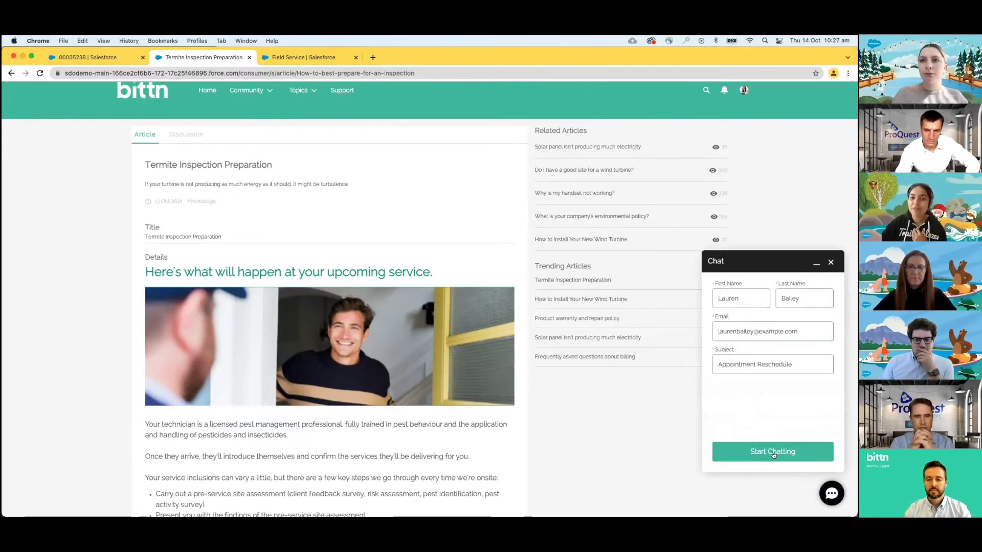
- Start the chat, list existing appointments, and request a reschedule of SA-2311
left_click(773, 453)
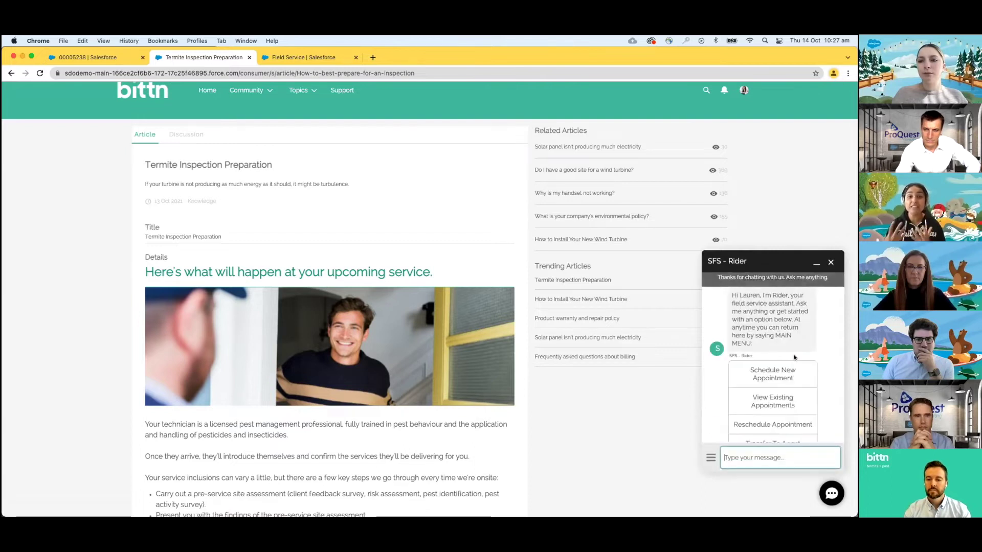
scroll(794, 357, "up", 1)
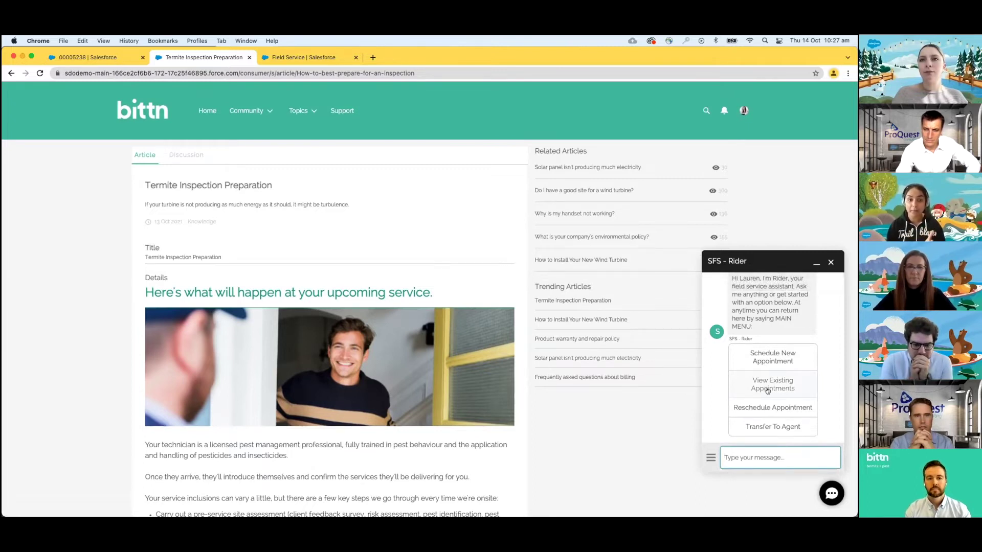
left_click(767, 390)
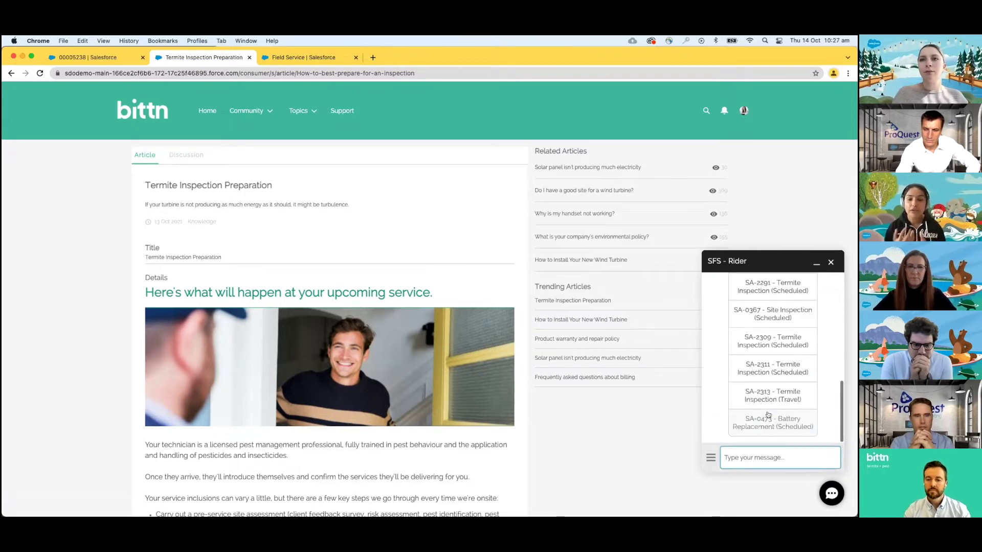
scroll(769, 400, "up", 4)
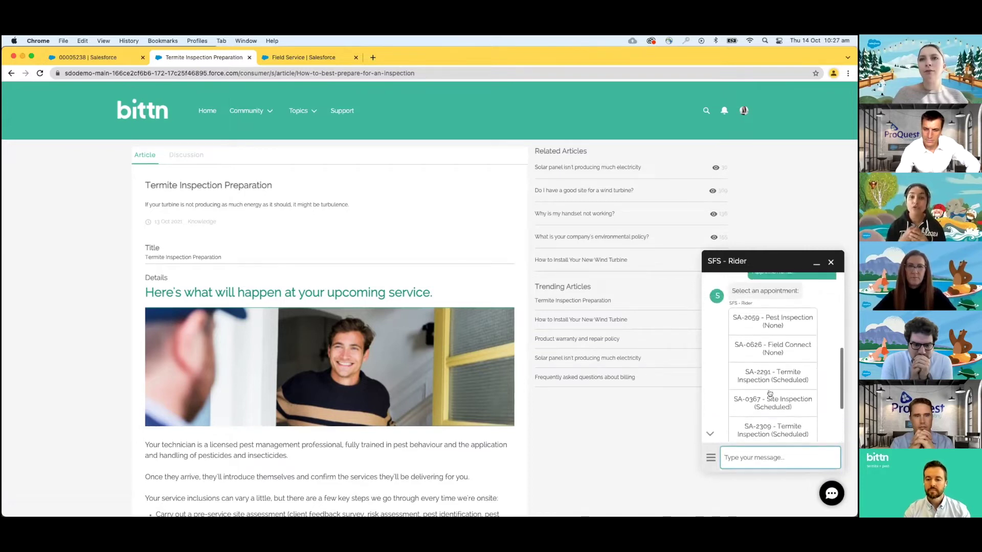
scroll(769, 392, "down", 4)
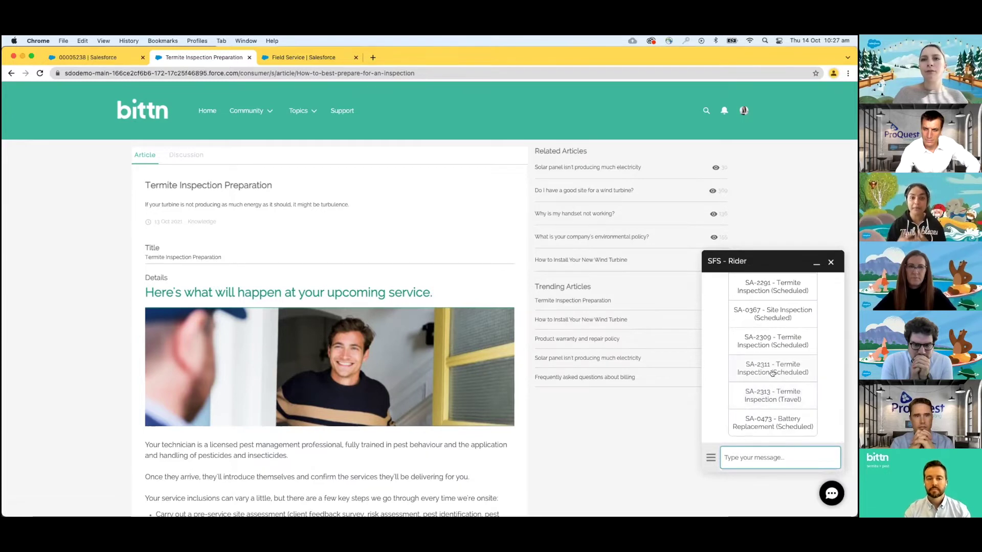
left_click(773, 371)
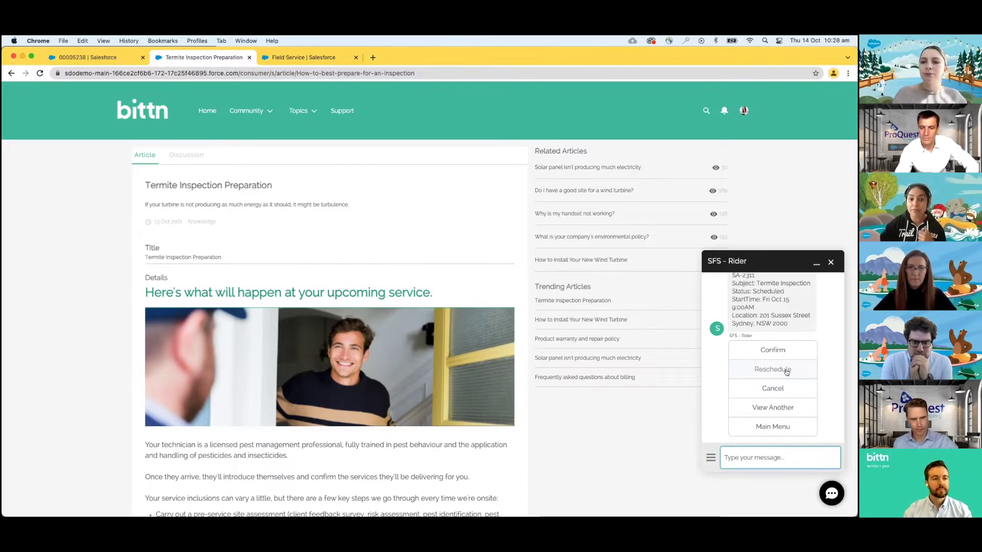
left_click(786, 370)
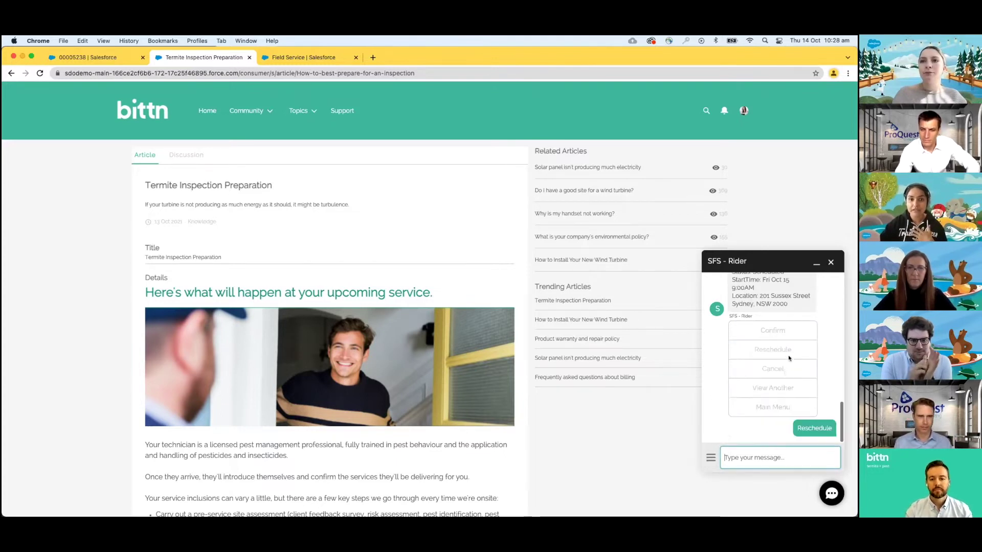
- End the chat conversation and close the chat window
left_click(829, 262)
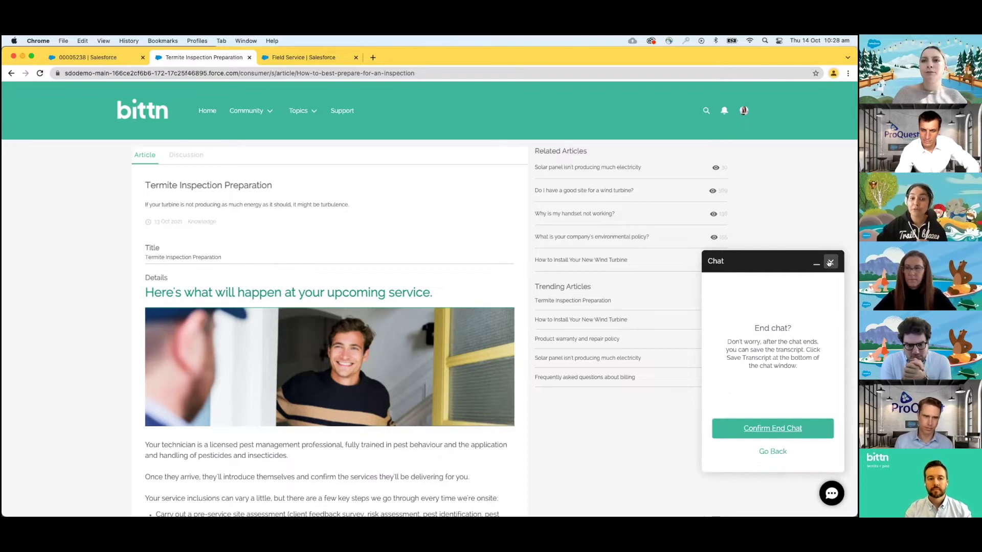
left_click(774, 430)
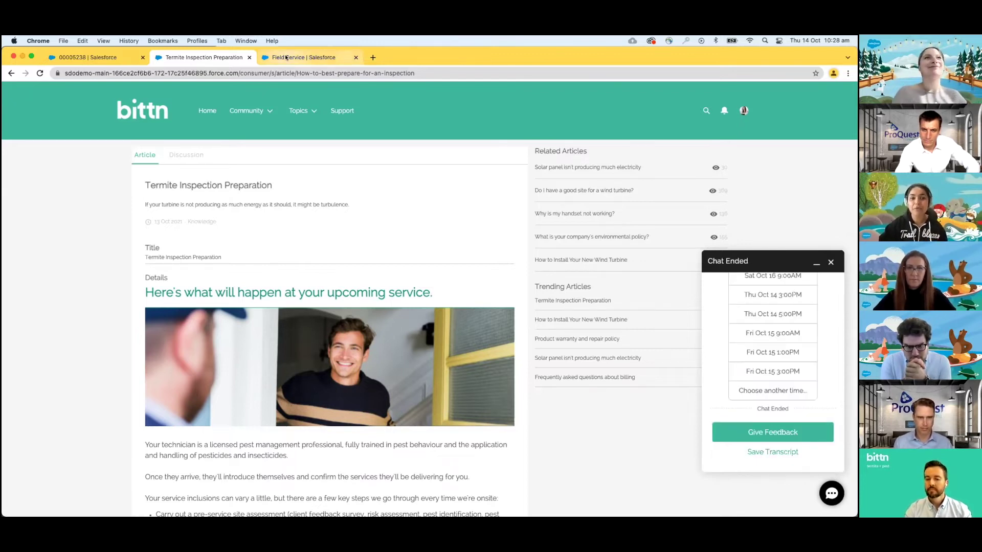
left_click(830, 261)
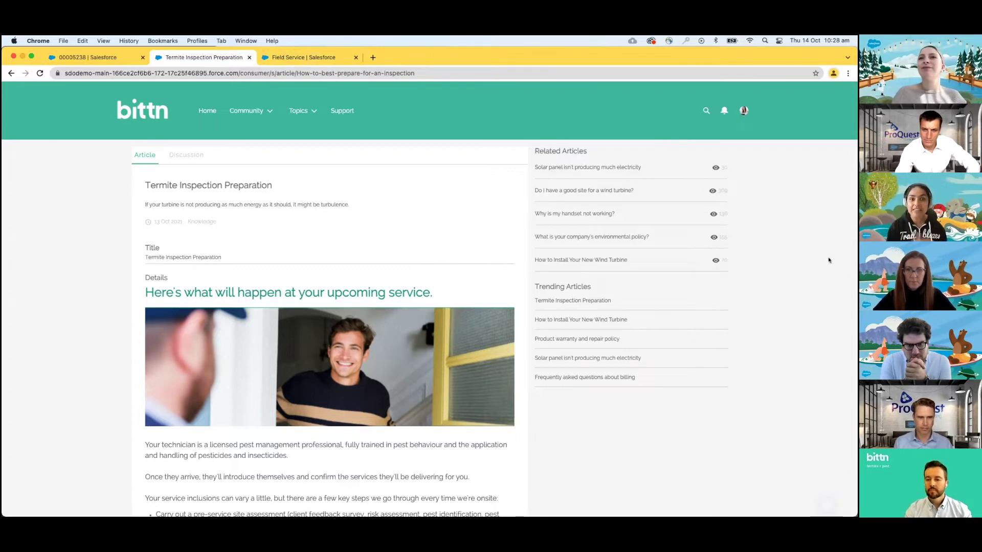
- Show the Field Service Gantt beside the Unscheduled service appointments list view
left_click(287, 57)
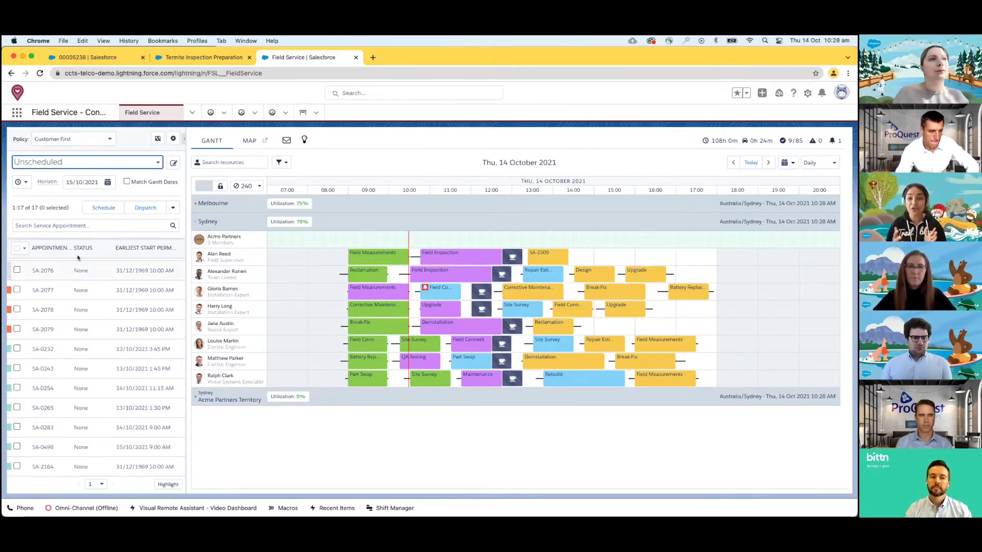
left_click(100, 162)
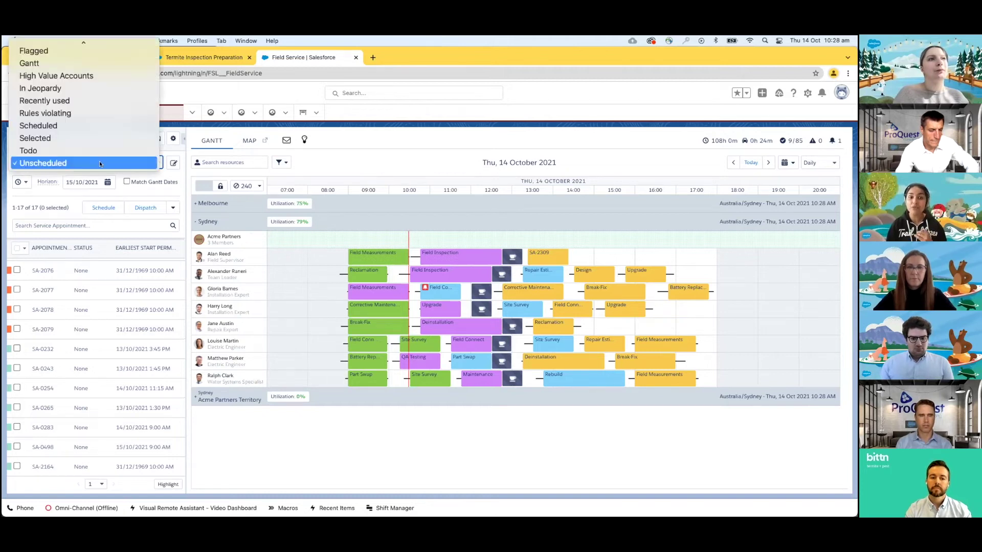
scroll(97, 138, "up", 2)
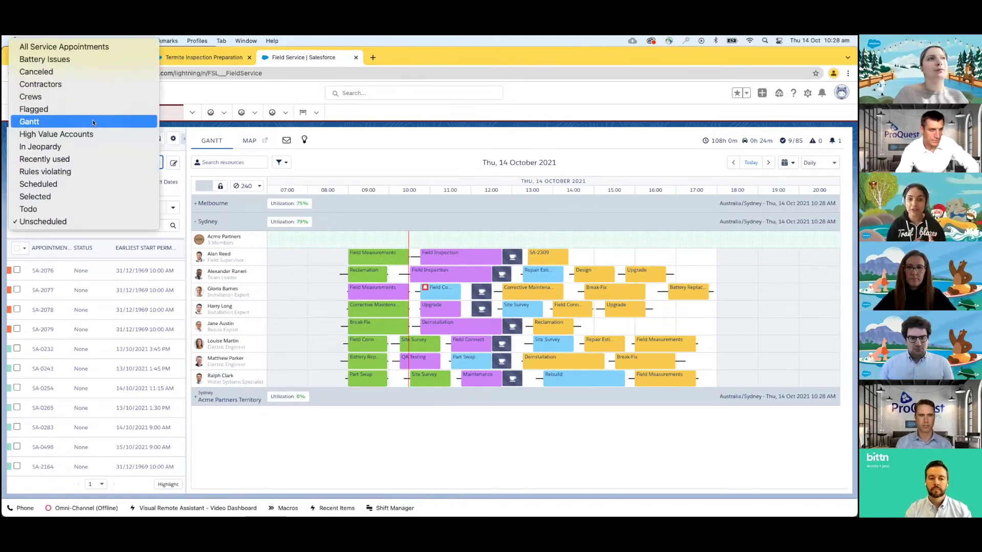
left_click(75, 221)
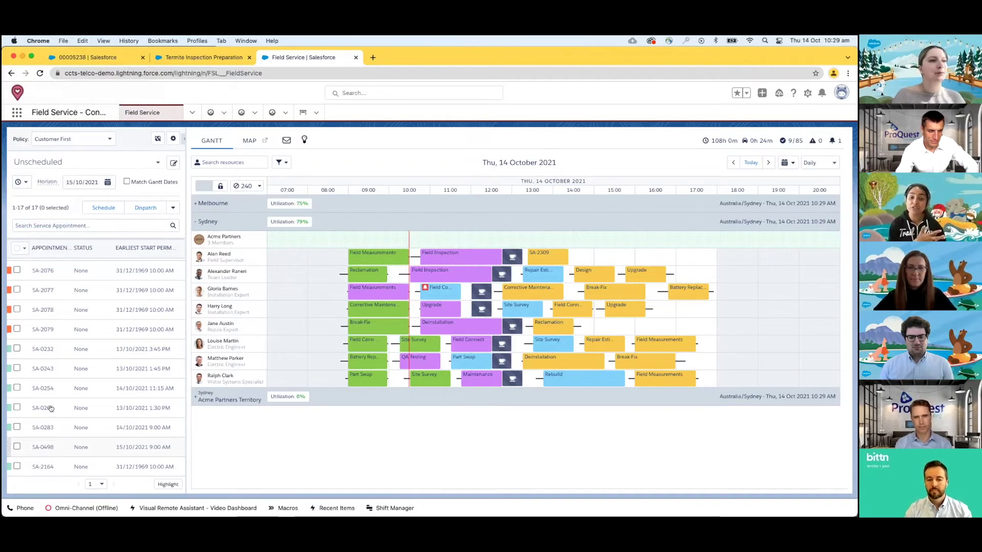
left_click_drag(51, 408, 645, 256)
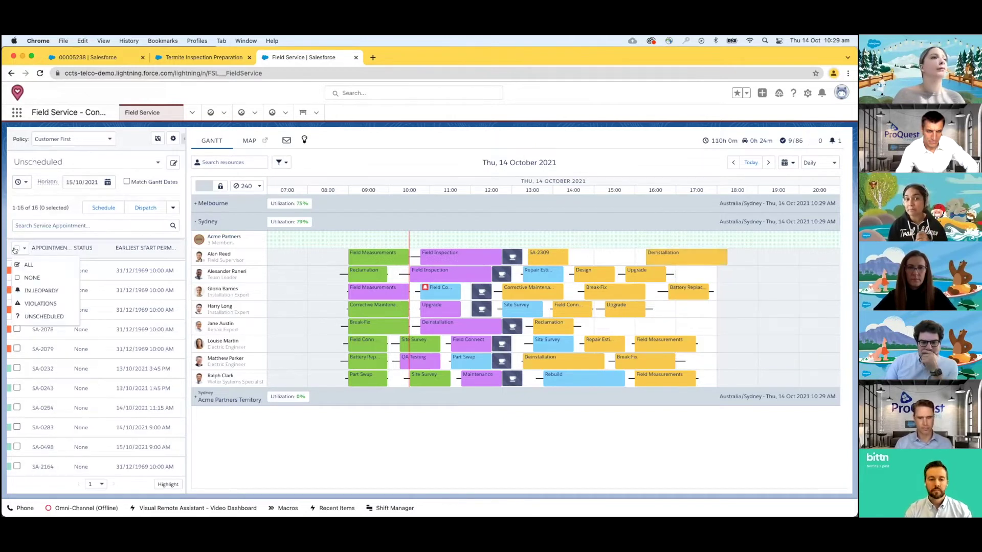
left_click(28, 265)
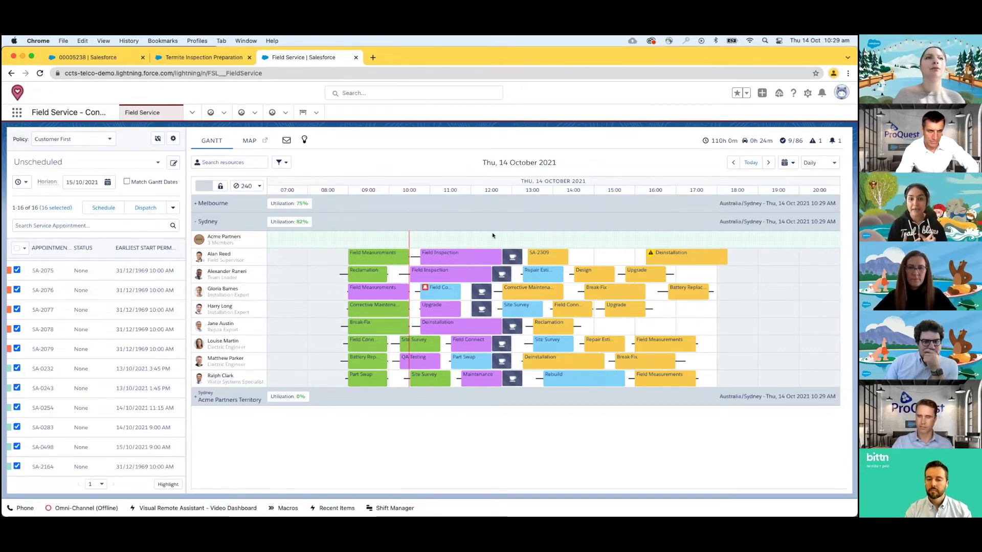
right_click(688, 252)
left_click(714, 398)
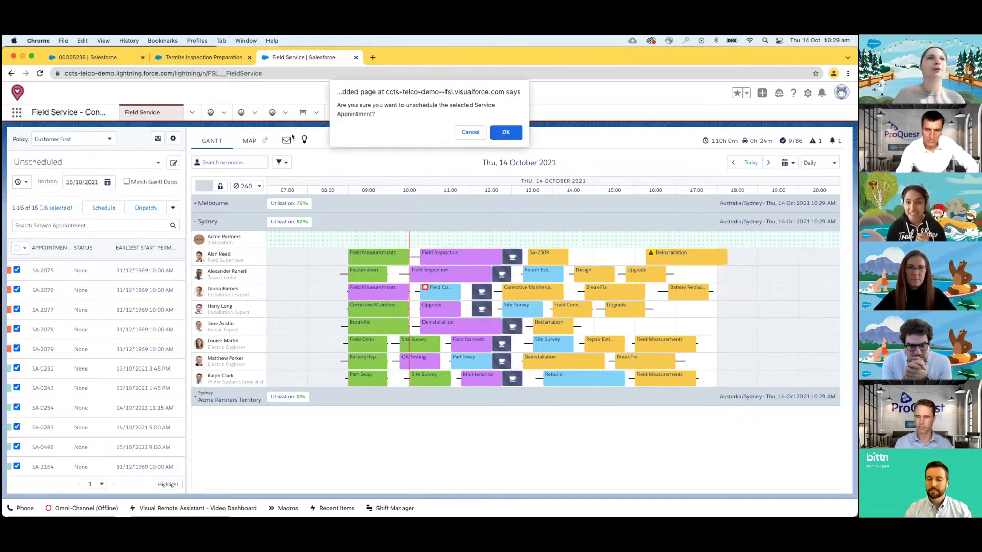
key("Return")
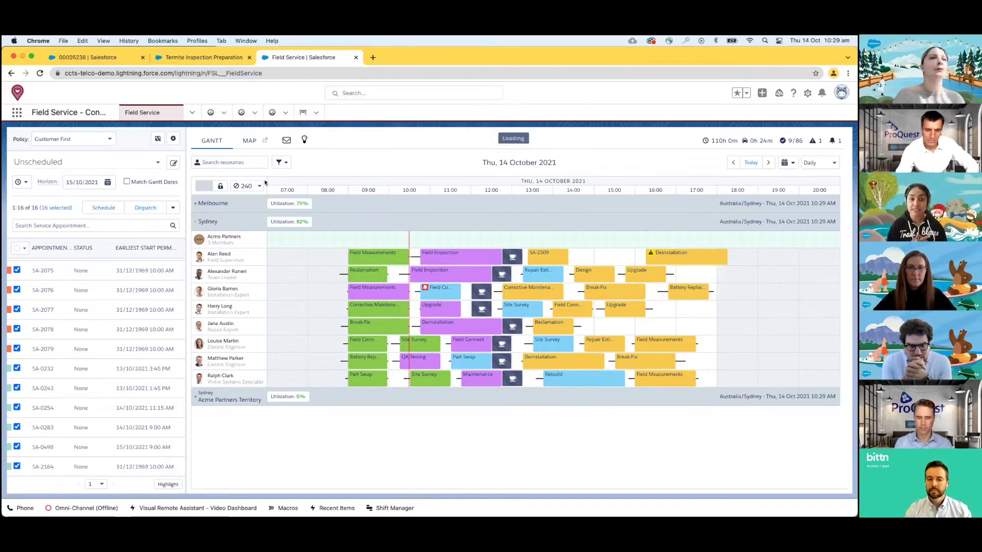
left_click(258, 188)
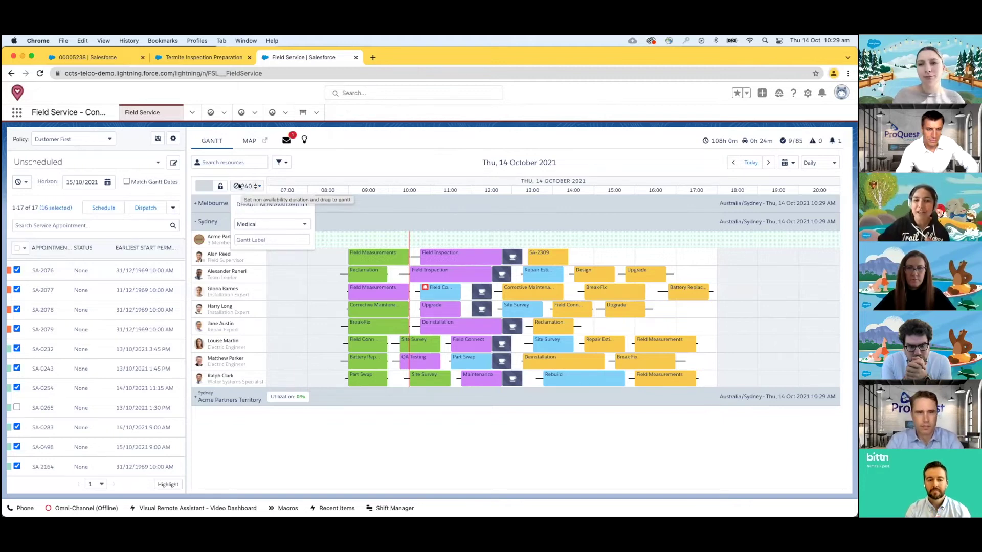
left_click_drag(240, 186, 554, 302)
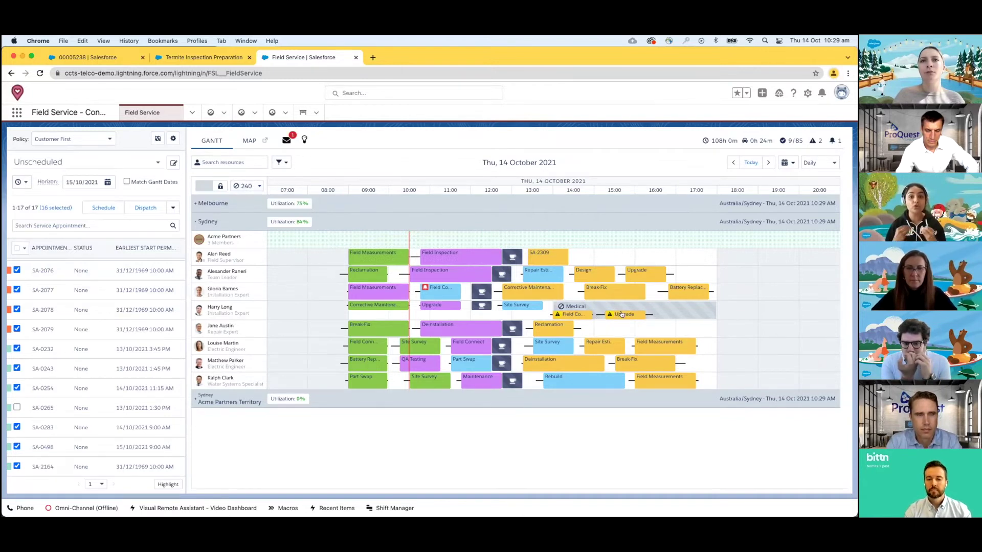
mouse_move(621, 314)
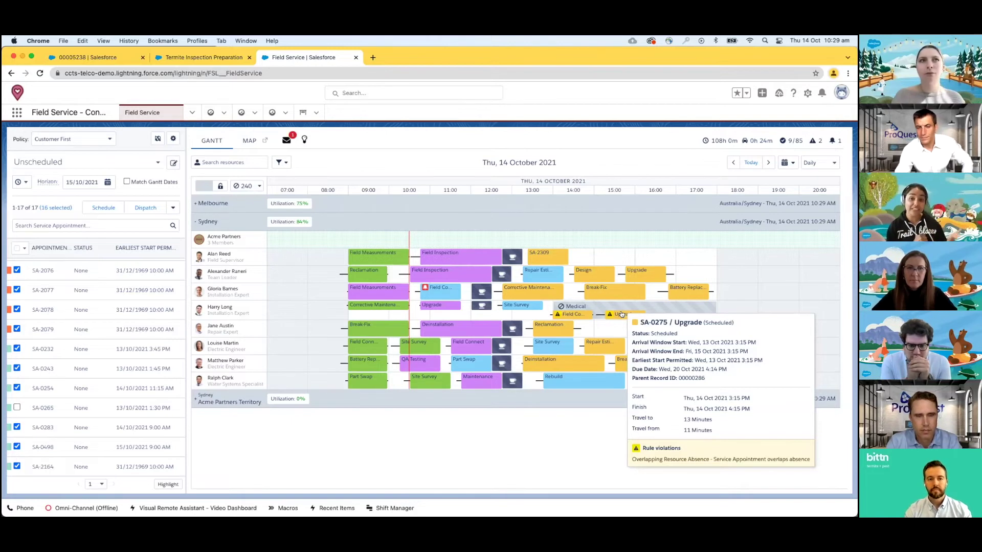
mouse_move(573, 309)
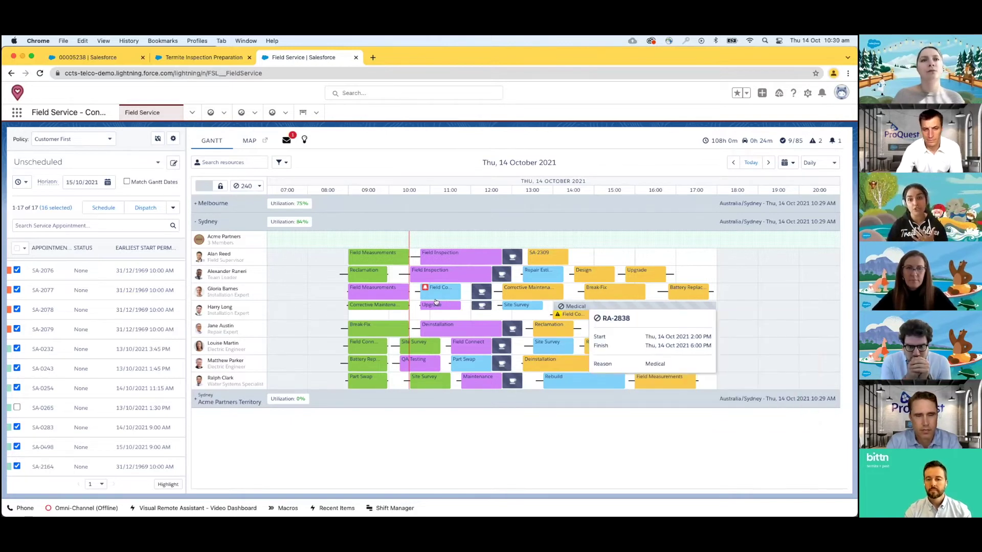
mouse_move(431, 300)
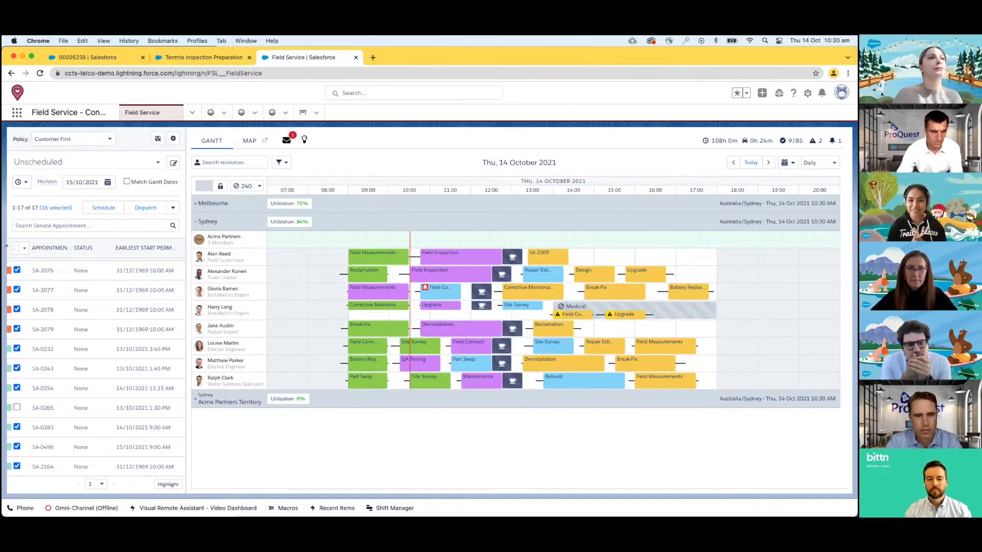
left_click_drag(6, 246, 220, 241)
- Bring the phone mirror window forward and show it full screen
left_click(165, 230)
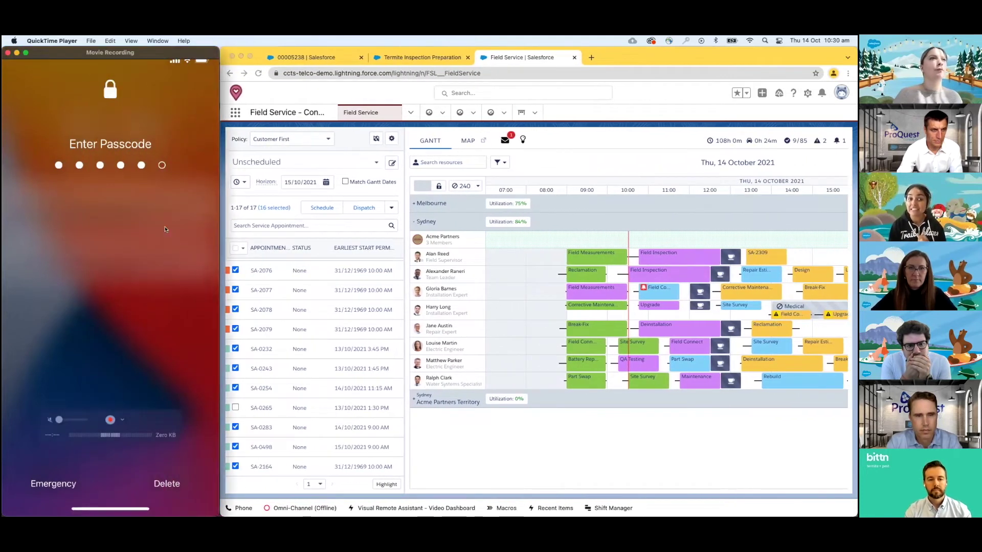
left_click(25, 53)
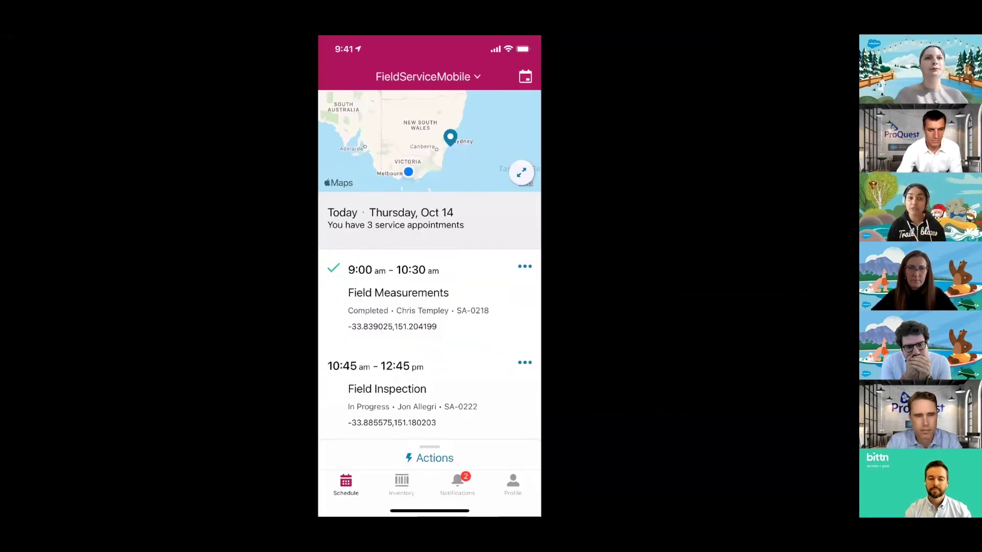
mouse_move(835, 496)
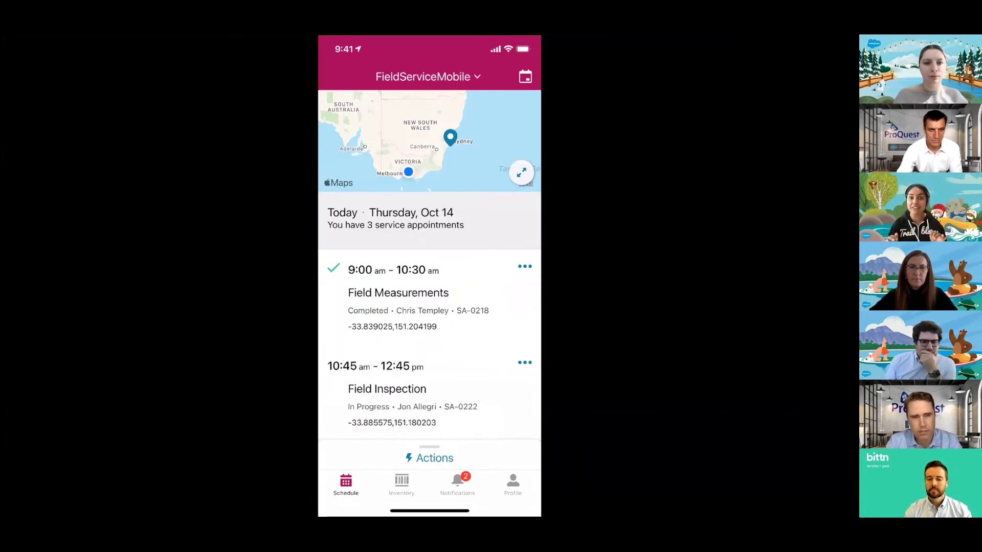
scroll(429, 306, "down", 2)
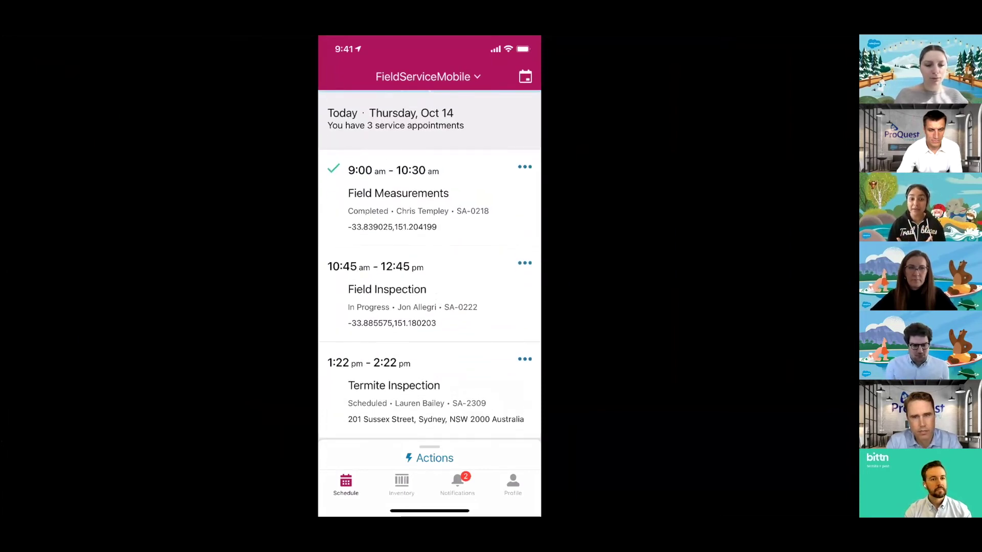
scroll(430, 266, "up", 2)
scroll(430, 266, "down", 2)
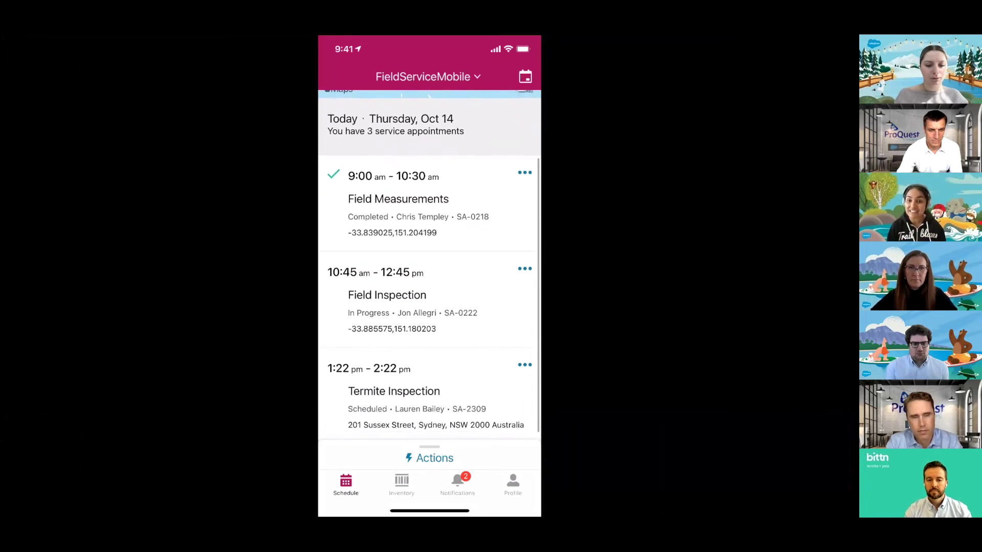
- Open the Termite Inspection work order and return to the Field Service app
left_click(393, 391)
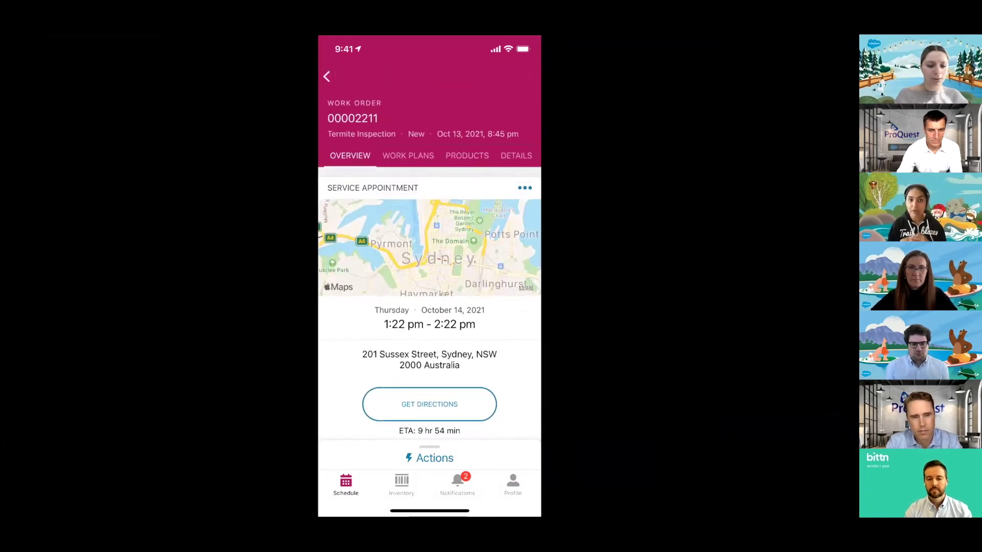
left_click(430, 404)
left_click_drag(429, 510, 430, 307)
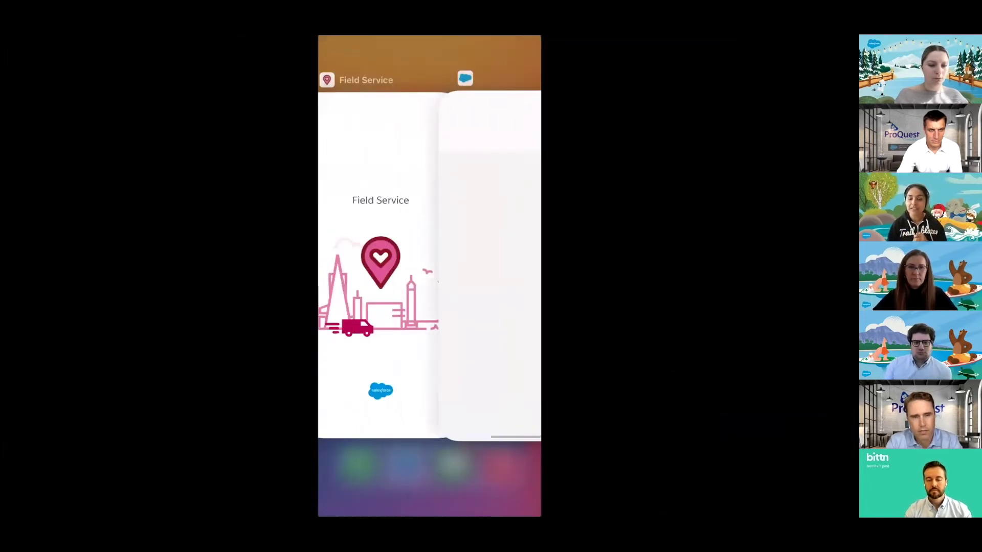
left_click(430, 277)
- Mark work order 00002211's service appointment as En Route
left_click(430, 458)
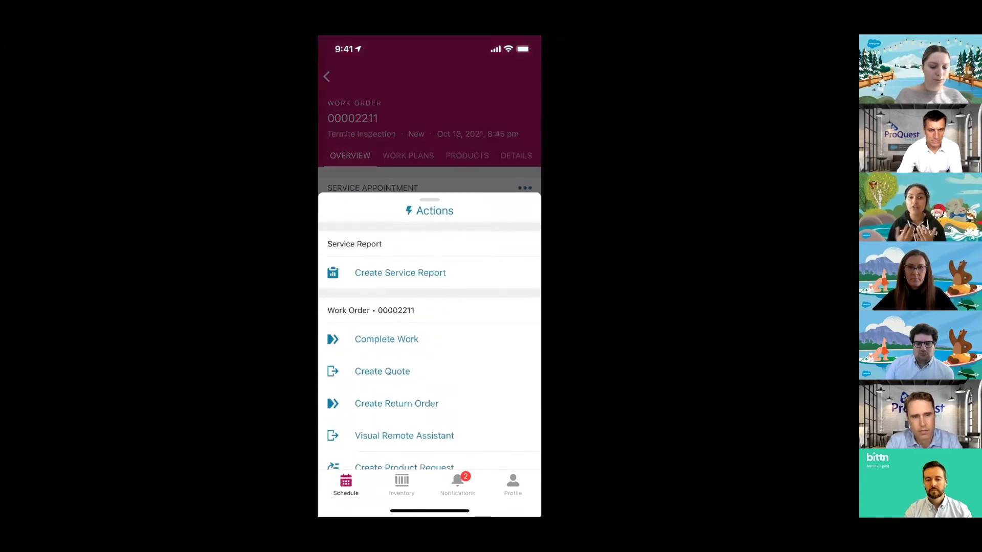
scroll(429, 276, "down", 5)
left_click(394, 322)
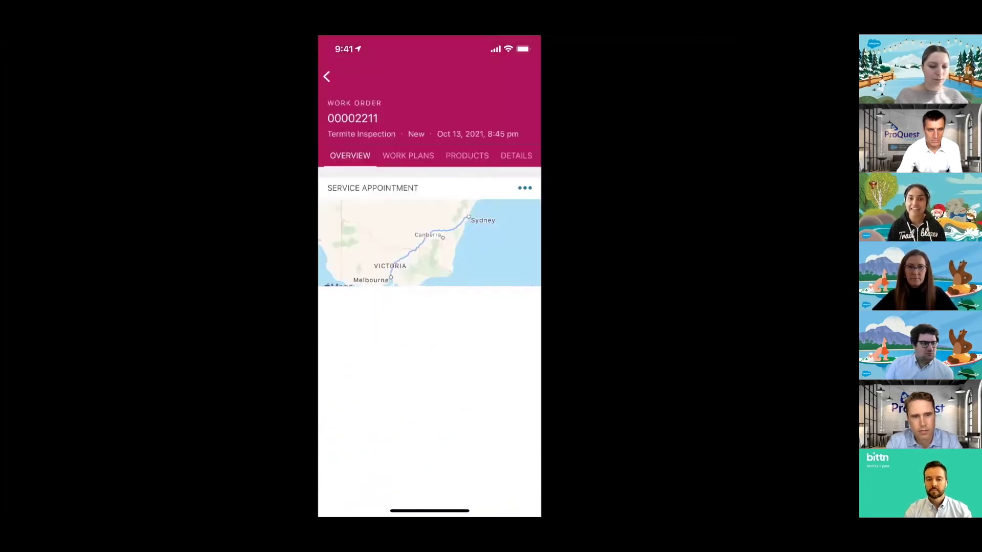
left_click(332, 79)
left_click(429, 458)
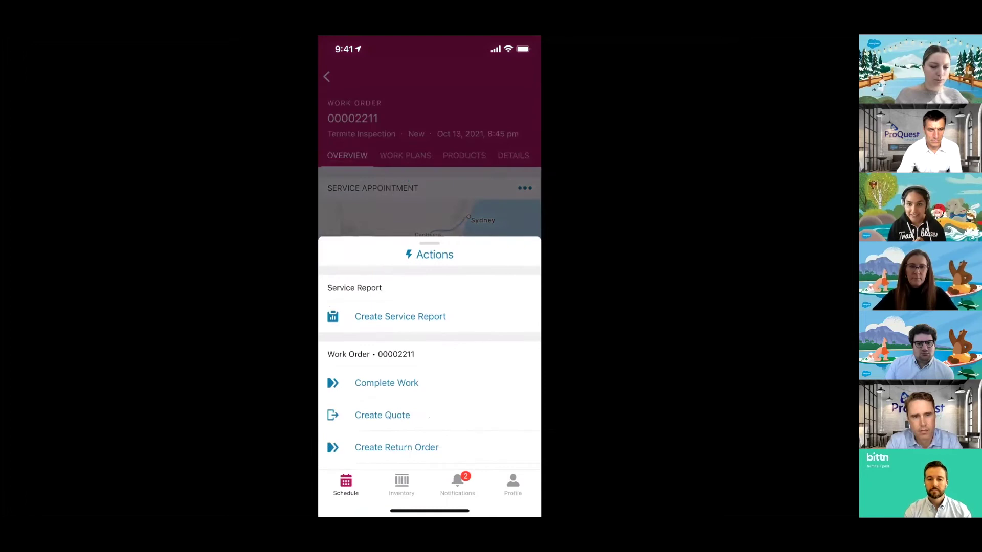
scroll(429, 276, "down", 5)
left_click(389, 291)
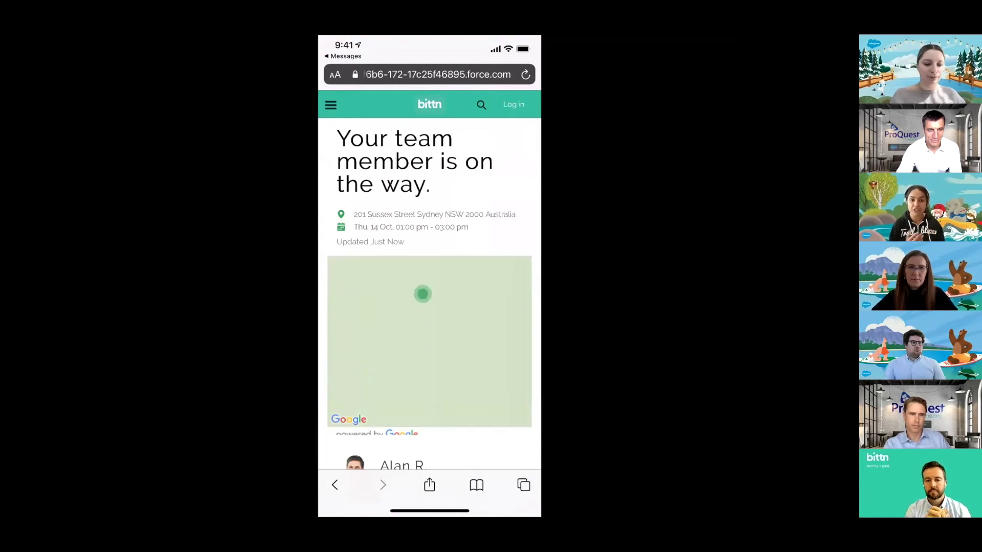
- View the customer tracking page's map near Sydney in Safari
scroll(430, 276, "down", 3)
scroll(430, 276, "up", 3)
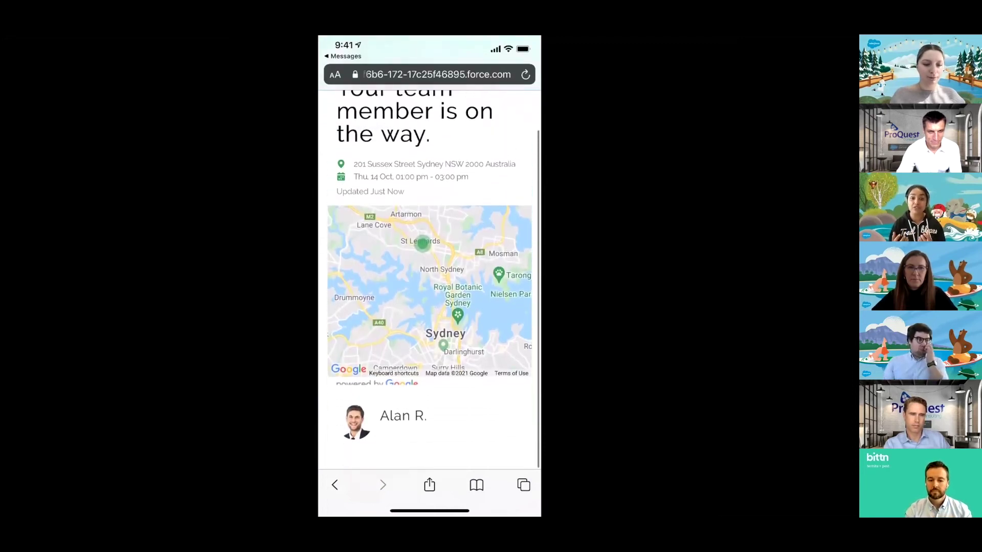
left_click_drag(430, 510, 437, 445)
left_click_drag(427, 484, 486, 307)
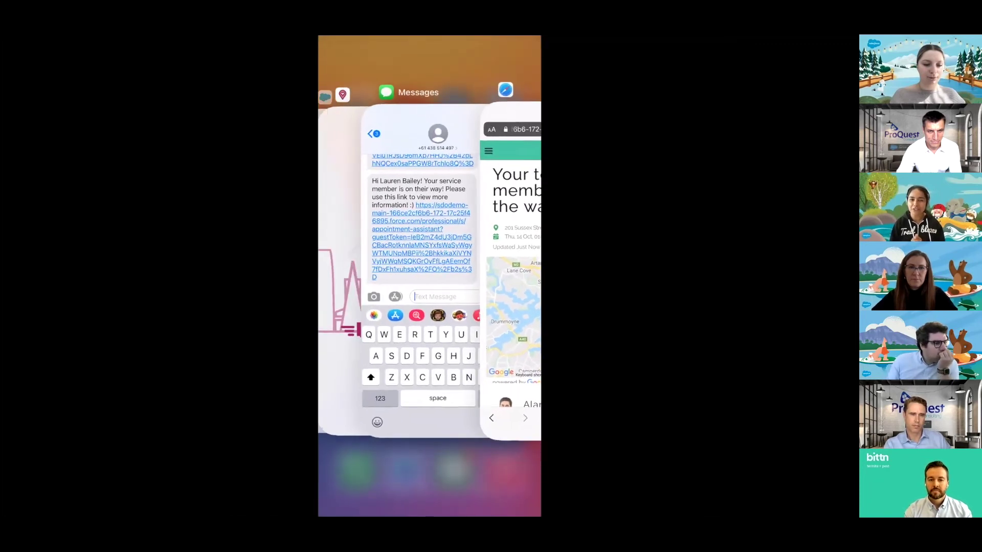
left_click(511, 256)
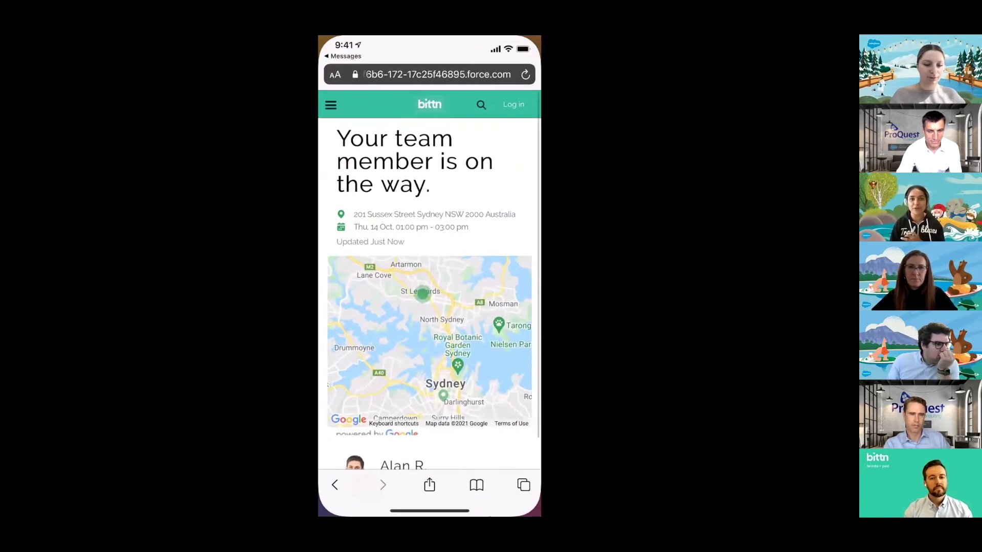
- Switch back to the Field Service app on work order 00002211's overview
left_click_drag(430, 511, 440, 420)
left_click_drag(389, 255, 491, 255)
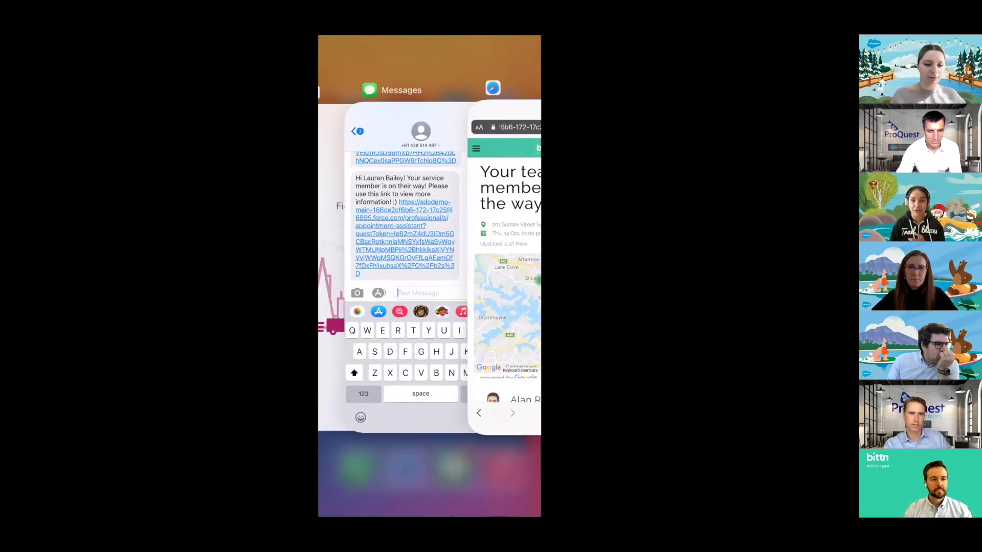
left_click(330, 256)
scroll(430, 307, "down", 6)
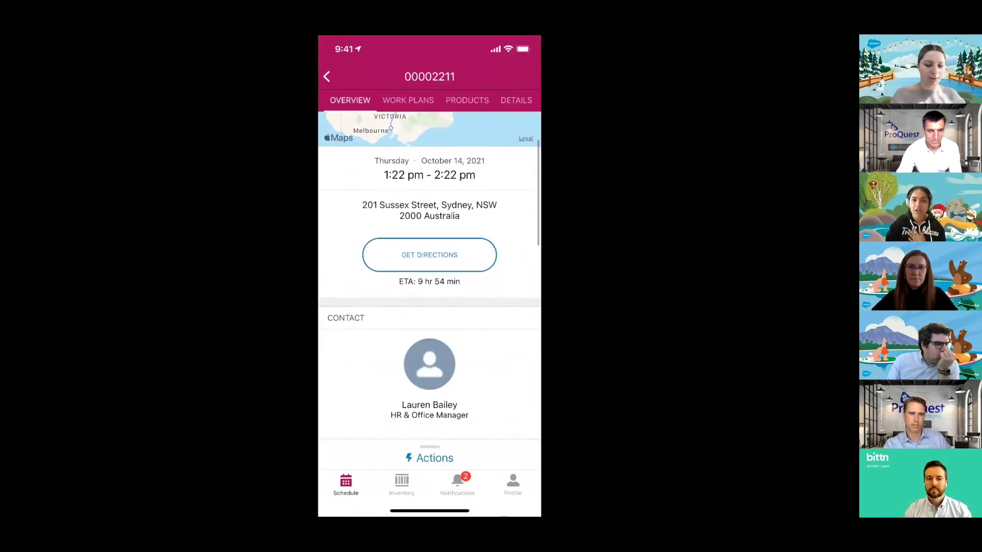
scroll(429, 277, "up", 1)
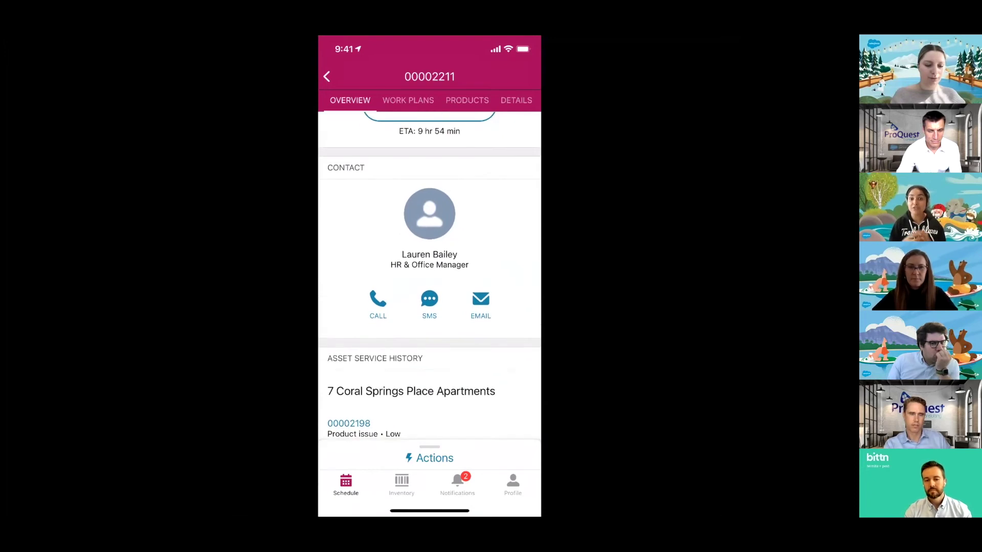
- Check directions, asset history and line items, then show work order 00002211's three work plans
scroll(430, 276, "up", 3)
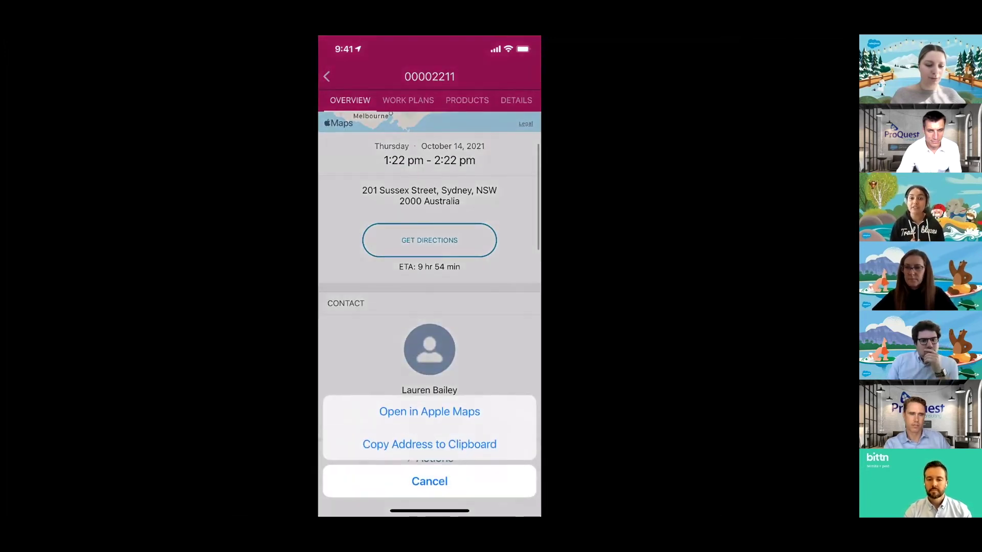
left_click(429, 480)
scroll(429, 276, "down", 3)
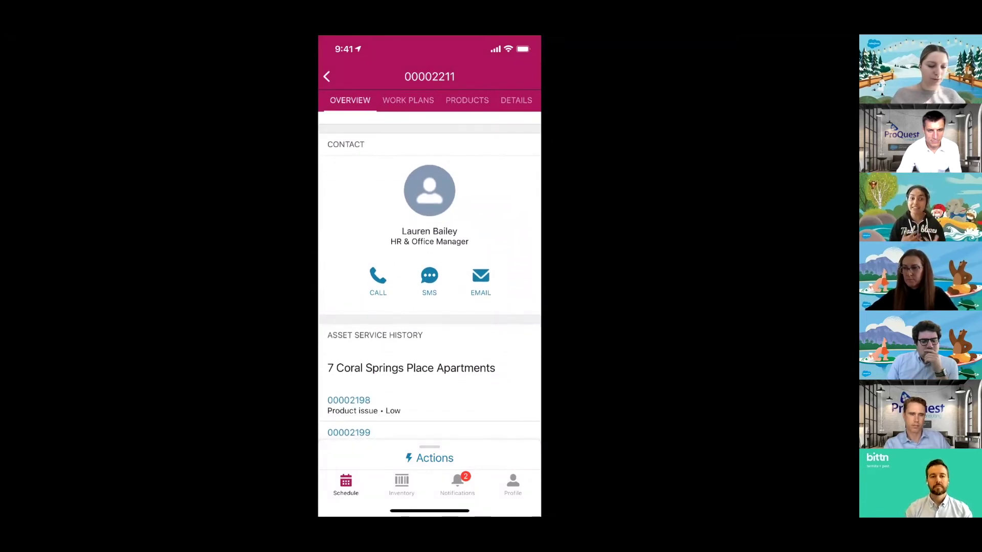
scroll(429, 276, "down", 4)
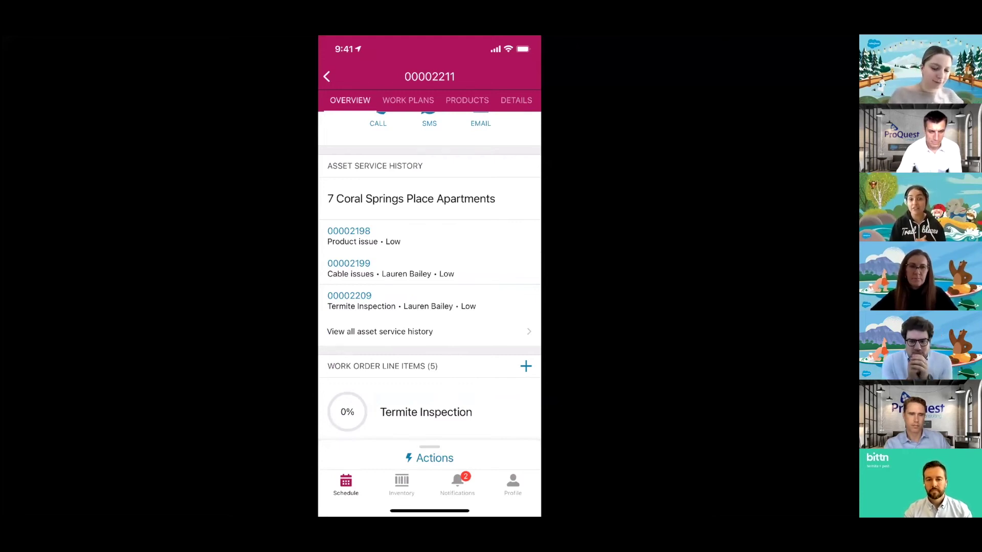
scroll(430, 281, "down", 5)
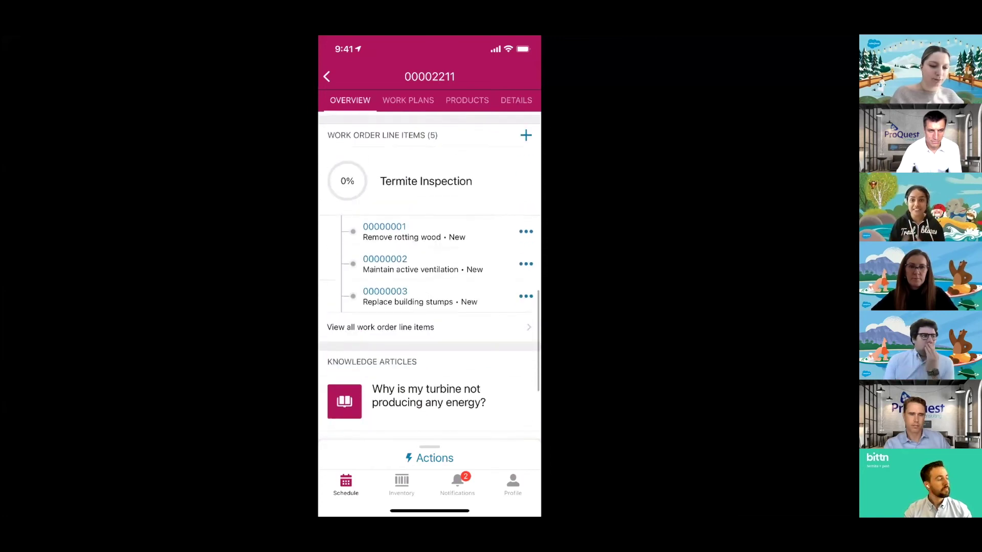
left_click(408, 100)
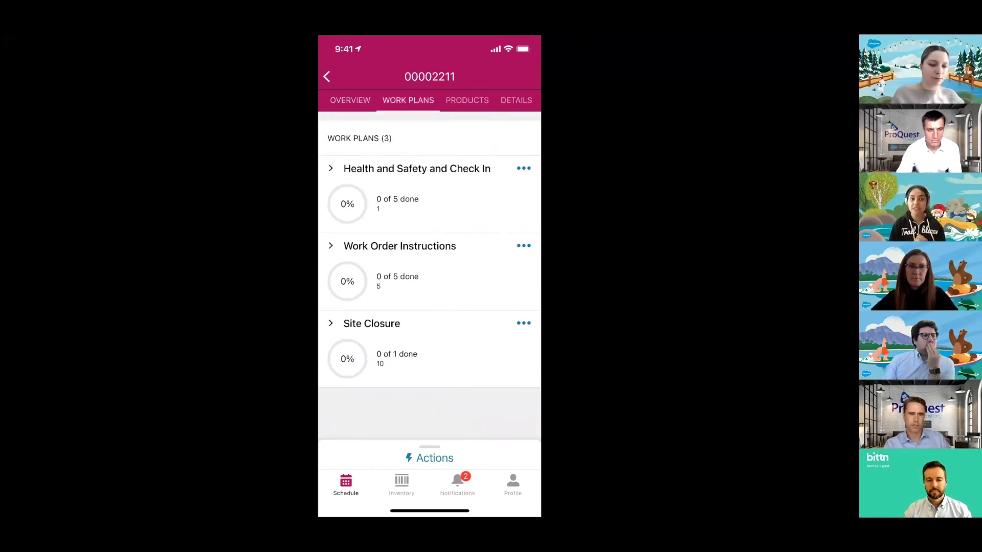
- Submit the Covid 19 Declaration: no symptoms, negative test within 48 hours, mandatory PPE worn
left_click(417, 169)
left_click(392, 246)
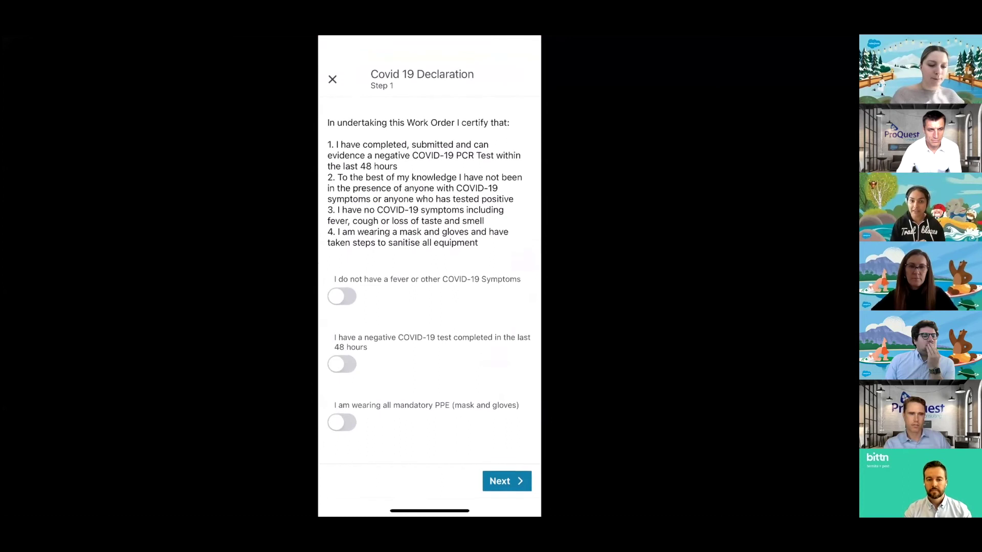
left_click(342, 295)
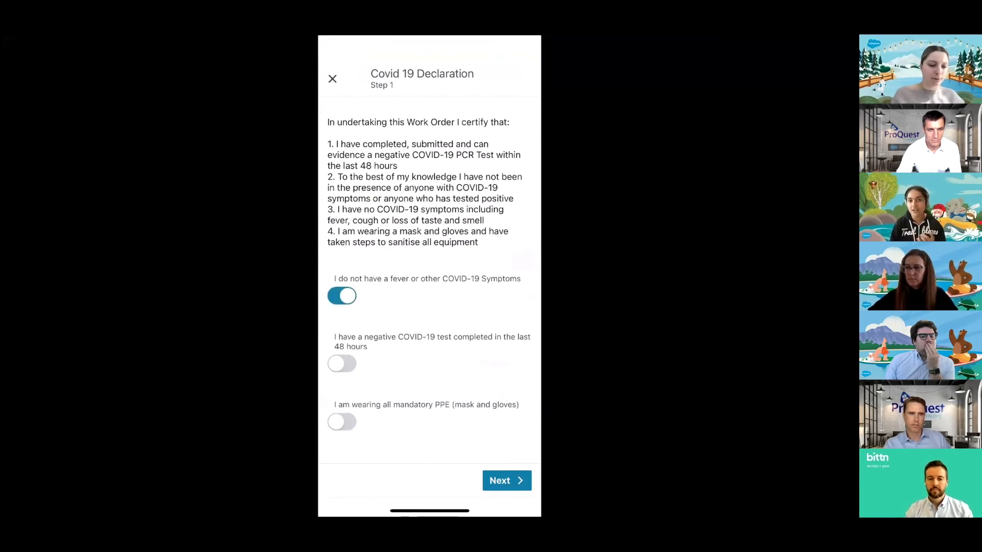
left_click(342, 363)
left_click(341, 421)
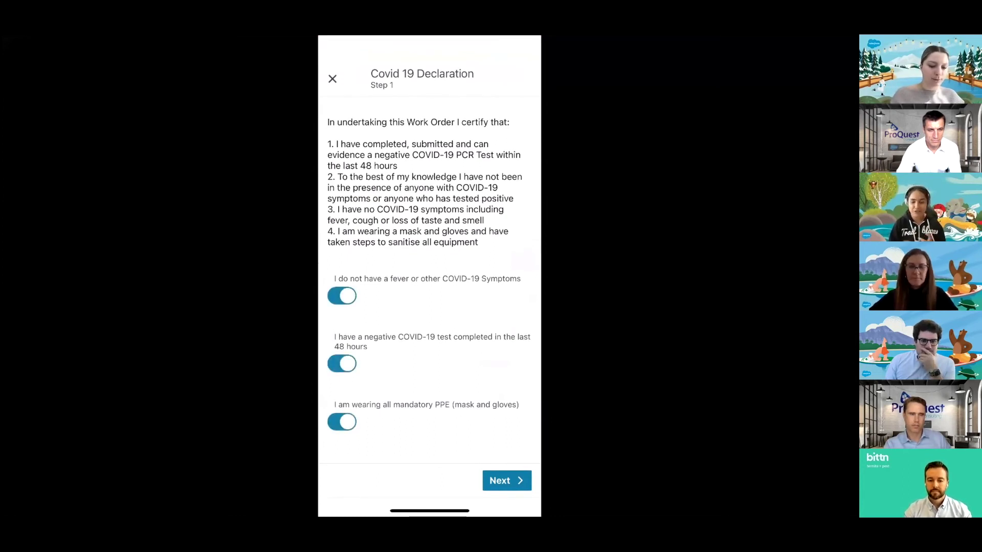
left_click(507, 480)
left_click(512, 480)
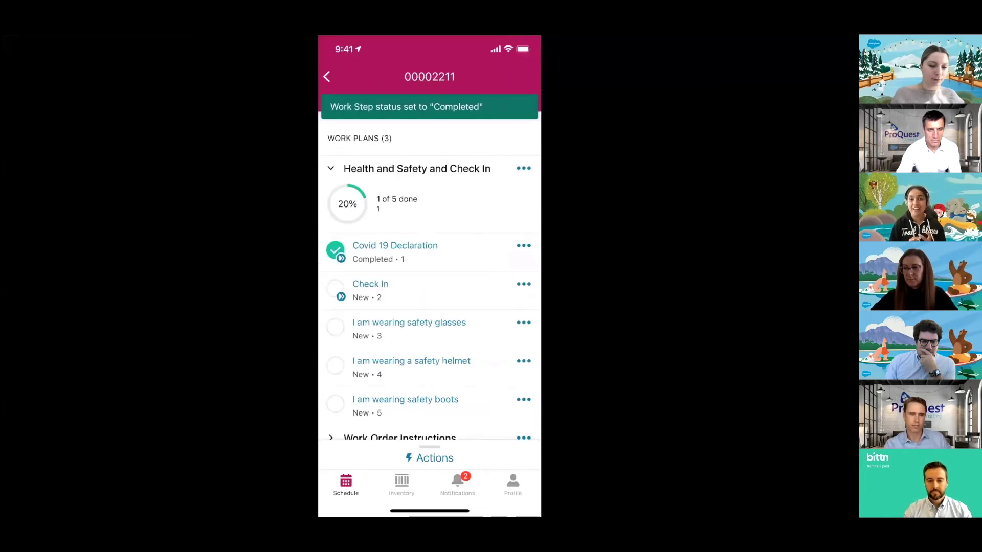
- Save Check In and mark the safety glasses, helmet and boots steps Completed
left_click(370, 284)
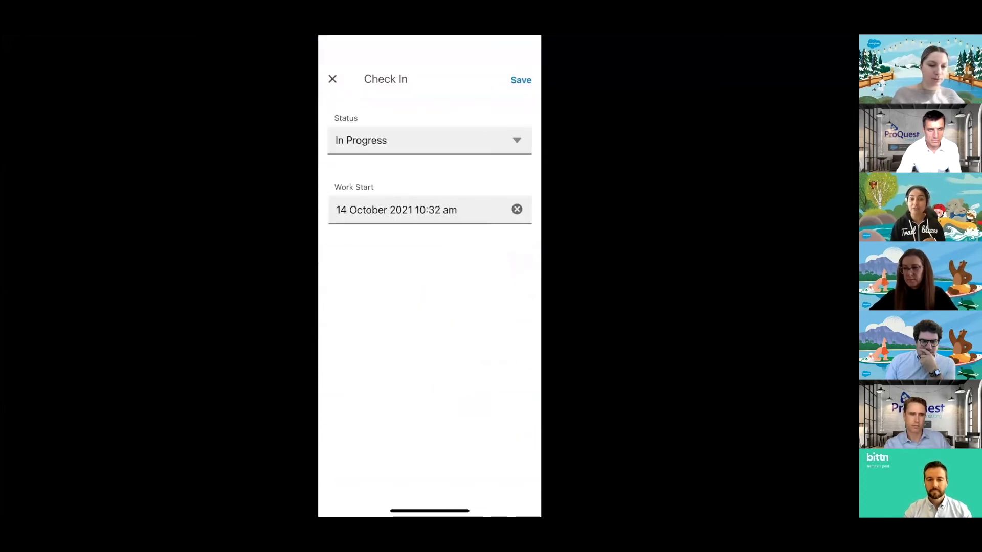
left_click(521, 80)
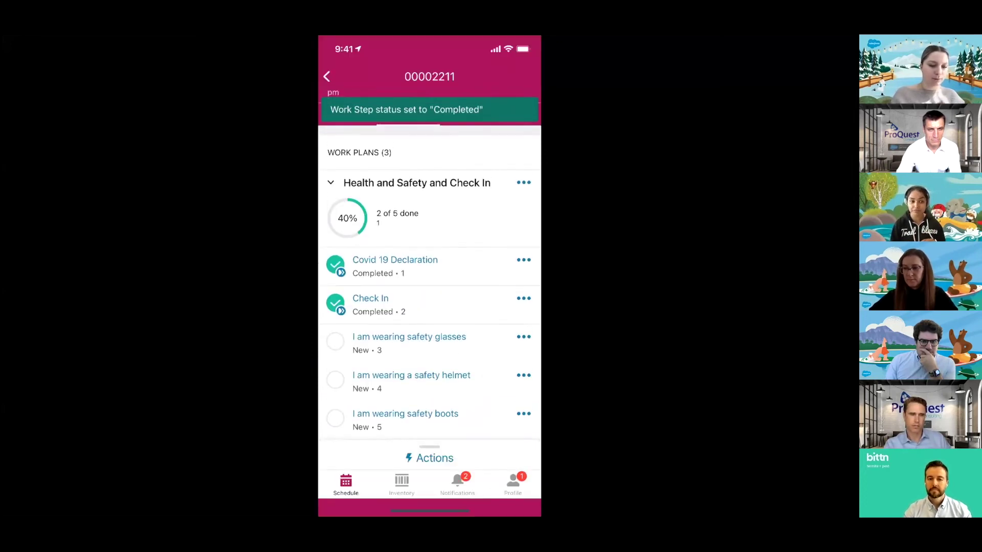
left_click(335, 341)
left_click(335, 380)
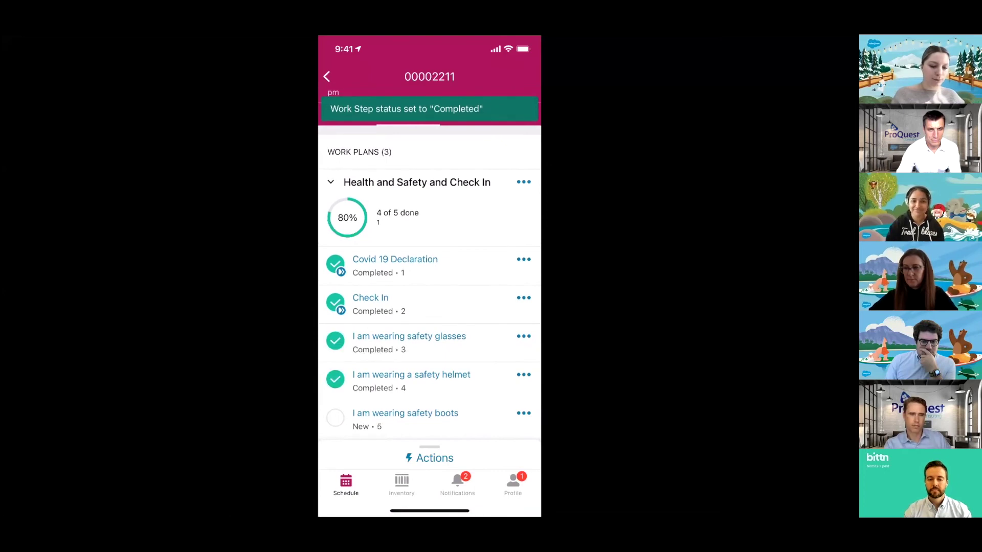
left_click(336, 418)
scroll(430, 281, "down", 5)
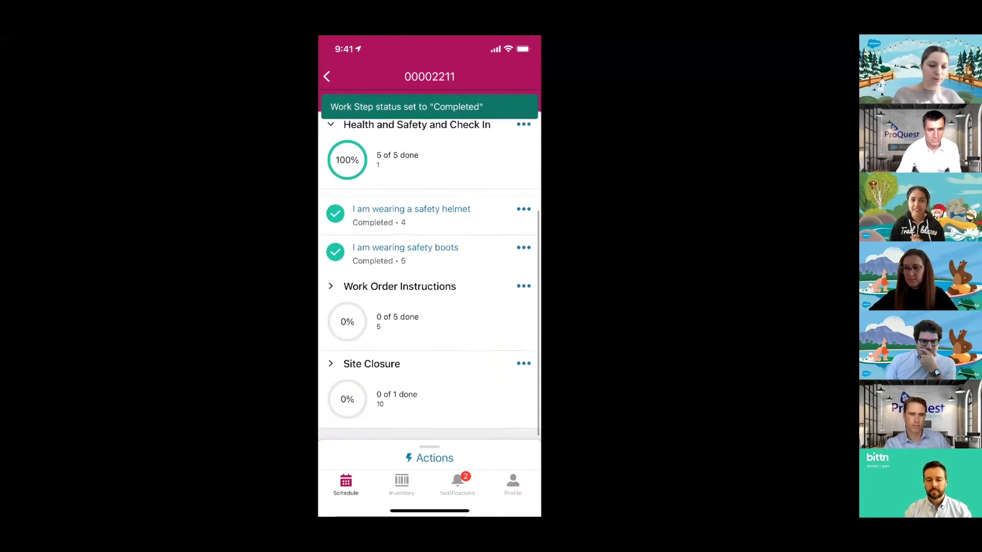
left_click(331, 374)
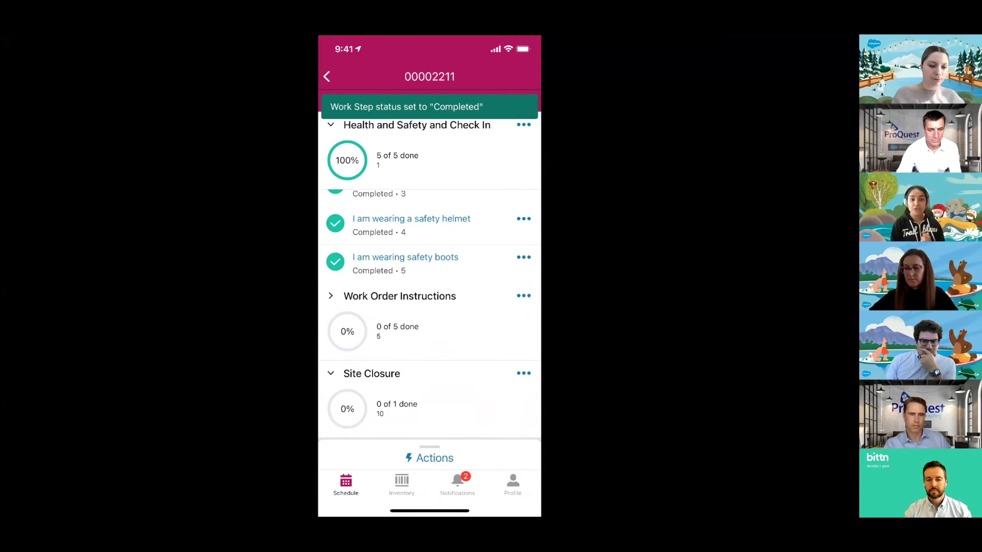
scroll(430, 307, "down", 2)
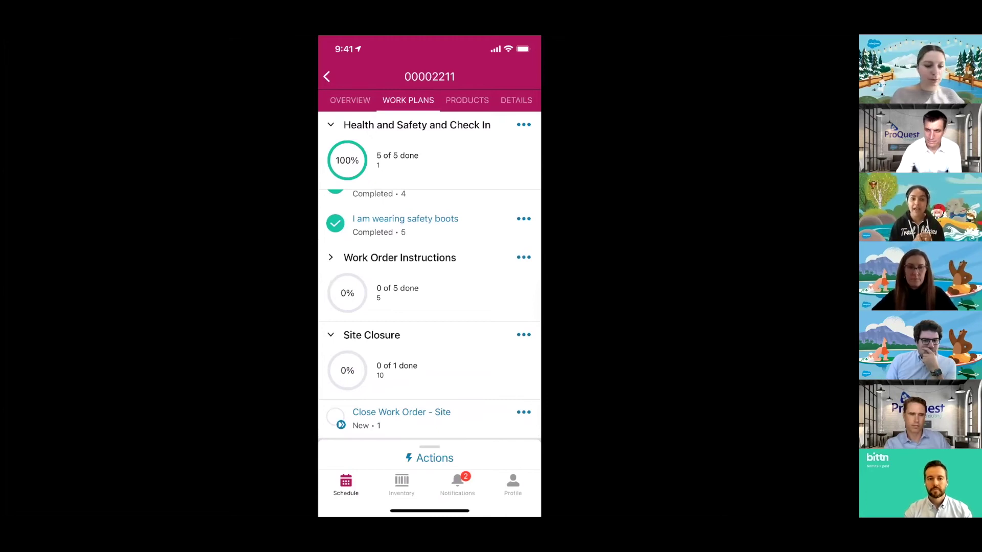
- Set the Work Order Status to Completed under Work Order Instructions
left_click(331, 257)
scroll(430, 286, "down", 5)
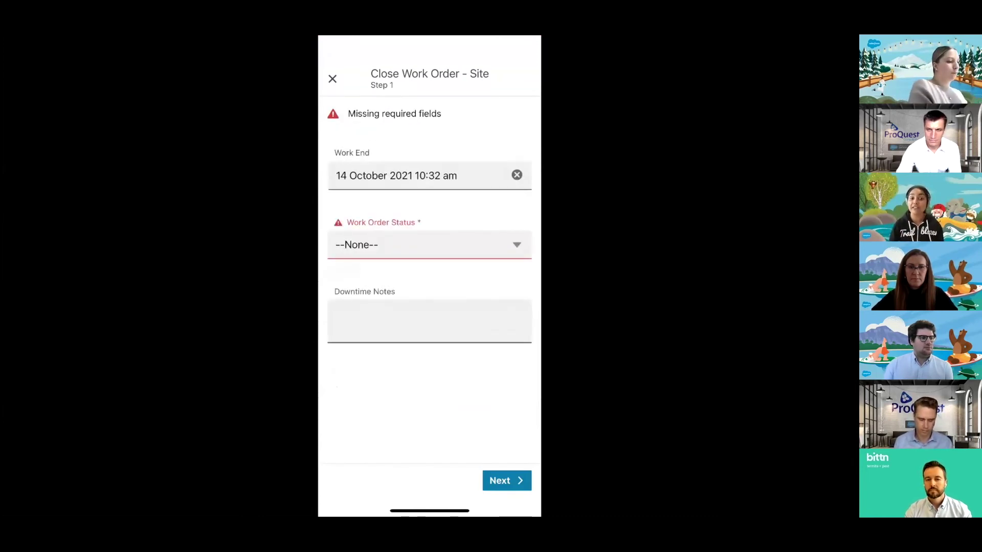
left_click(429, 245)
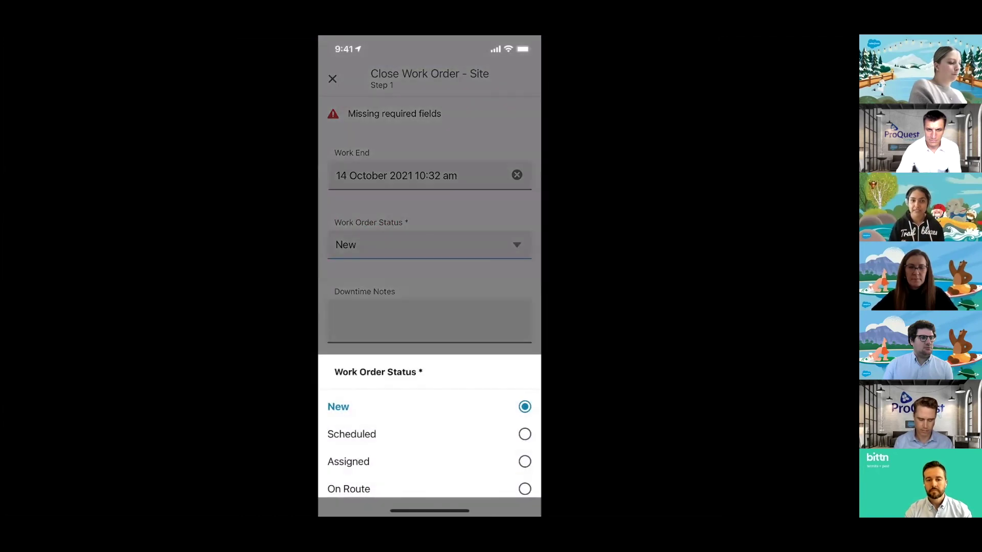
left_click(352, 476)
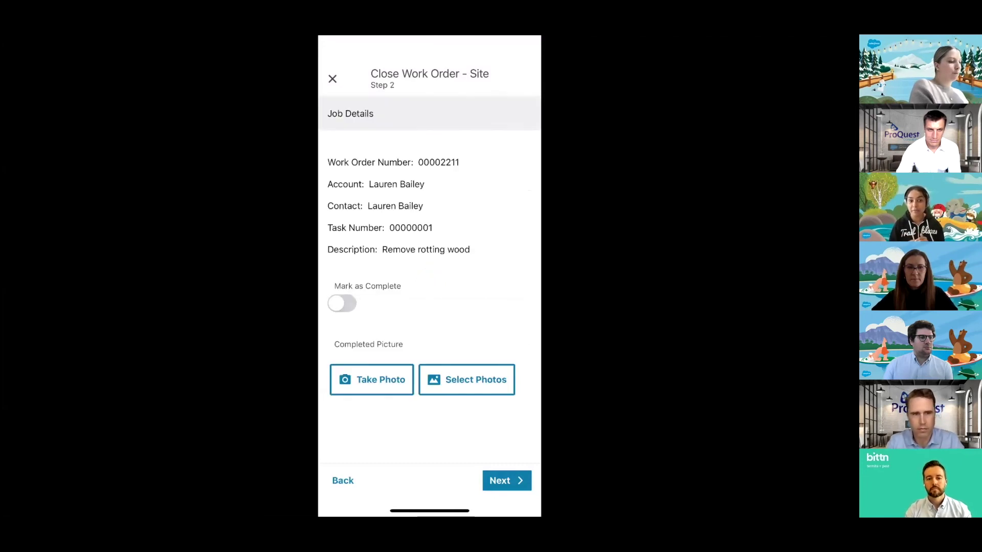
- Capture a completion photo, advance through steps 3 and 4, then exit the close-out flow
left_click(371, 380)
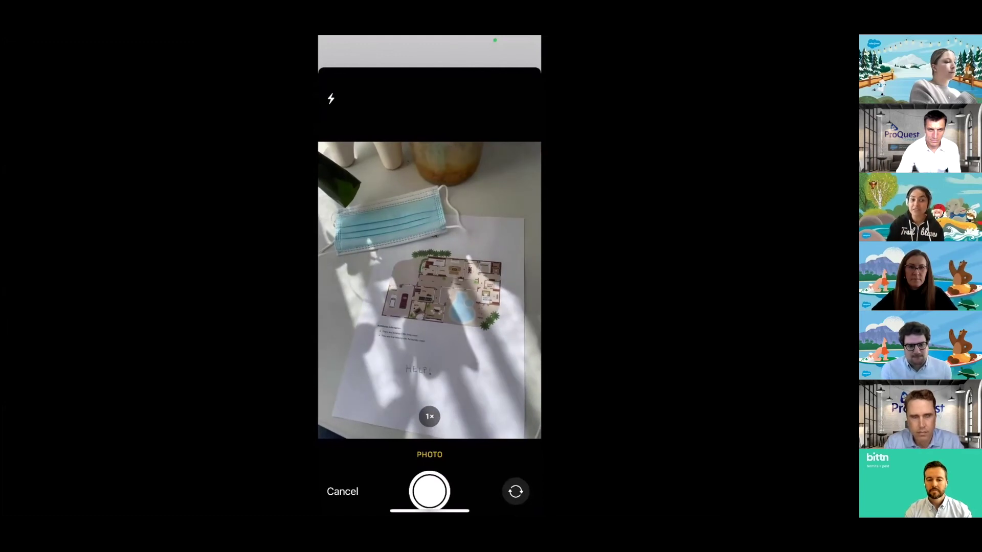
left_click(429, 492)
left_click(508, 474)
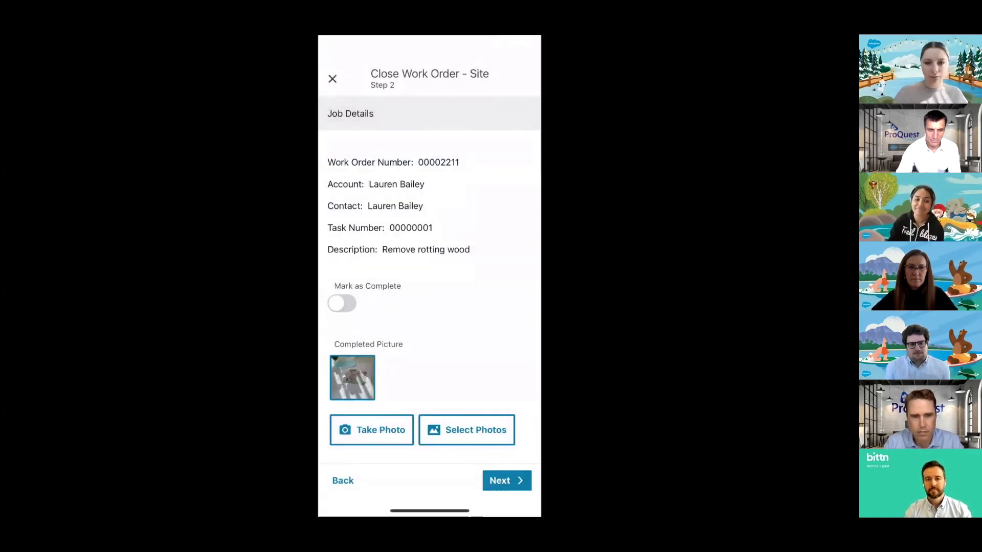
left_click(506, 480)
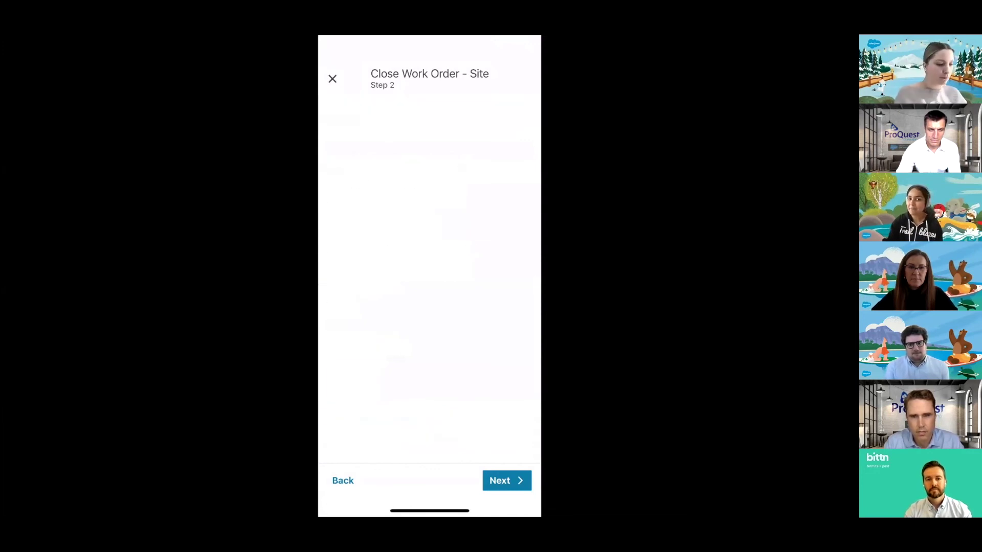
left_click(507, 481)
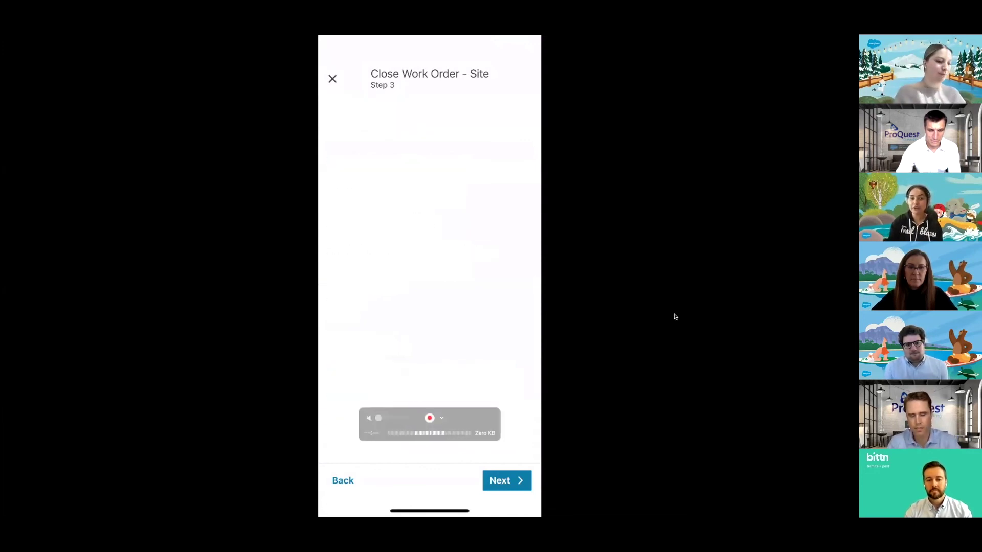
left_click(332, 78)
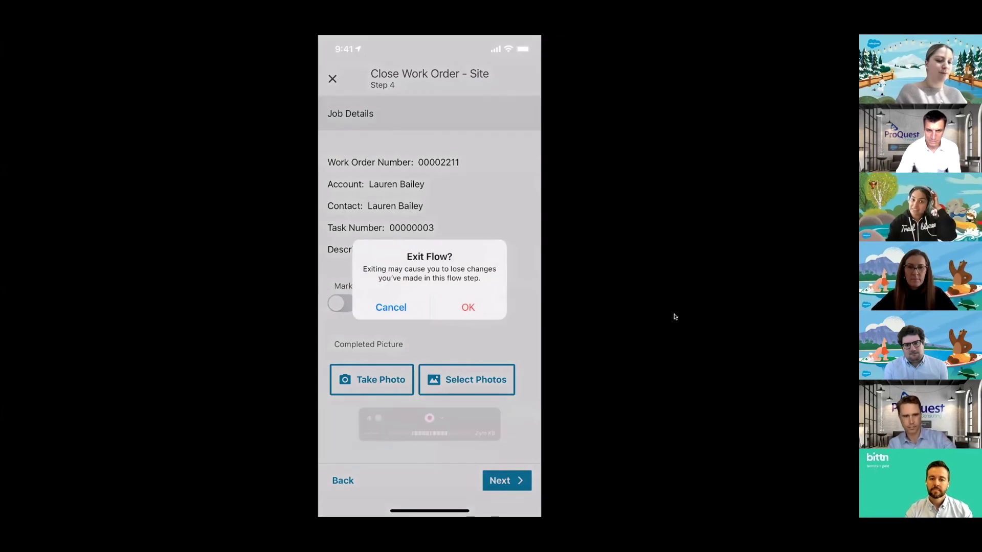
left_click(466, 307)
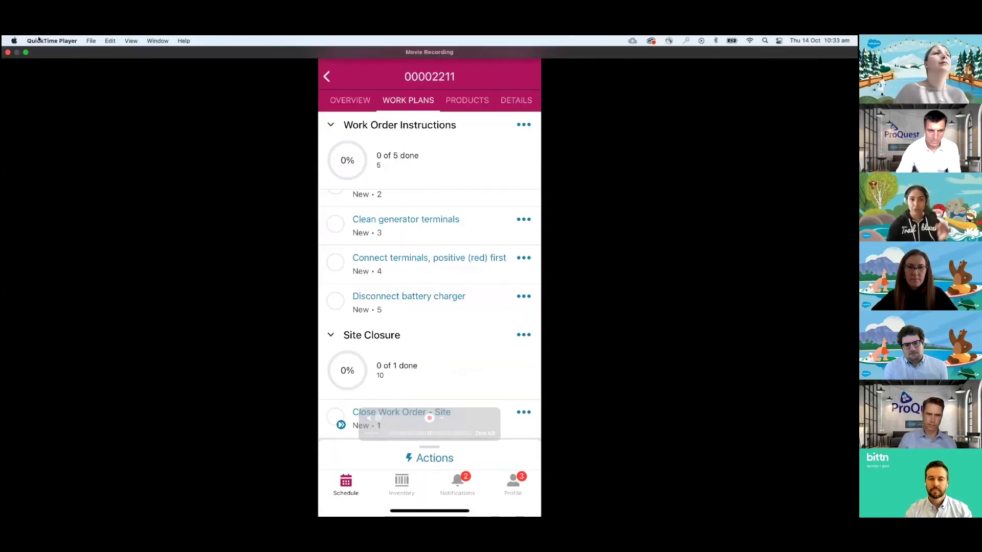
- Open Draft invoice INV-0001 in a widened Chrome and review its four lines totalling $1,708.34
left_click(24, 54)
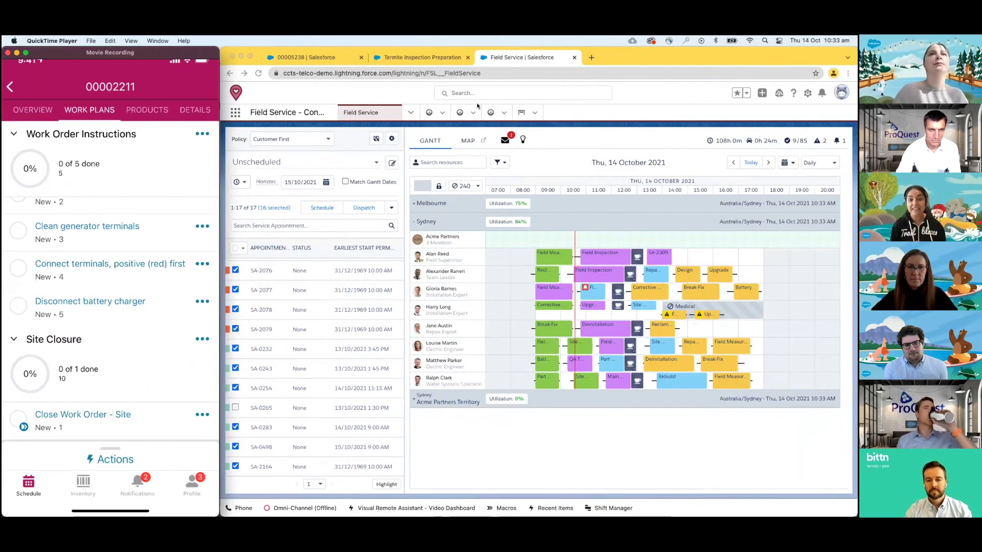
left_click(520, 115)
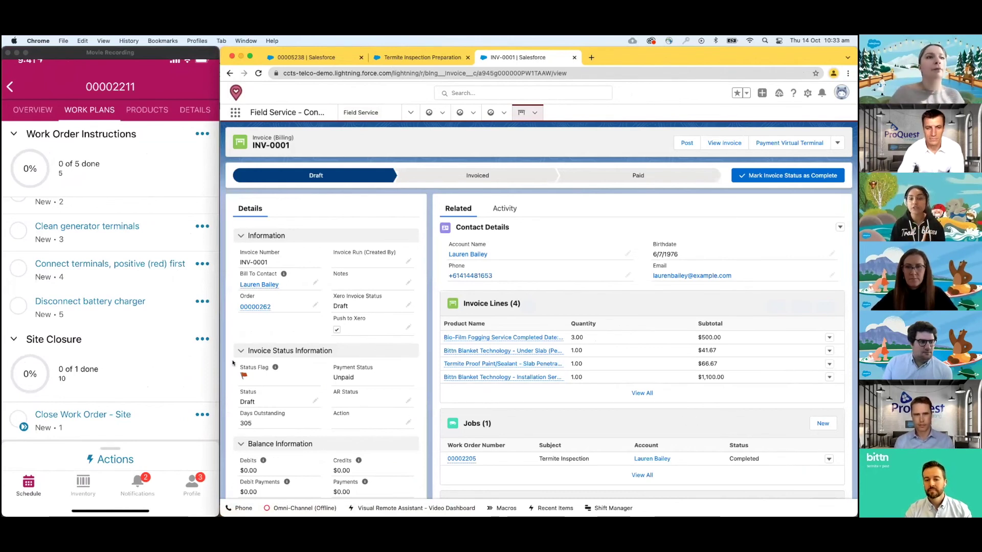
left_click_drag(217, 358, 1, 361)
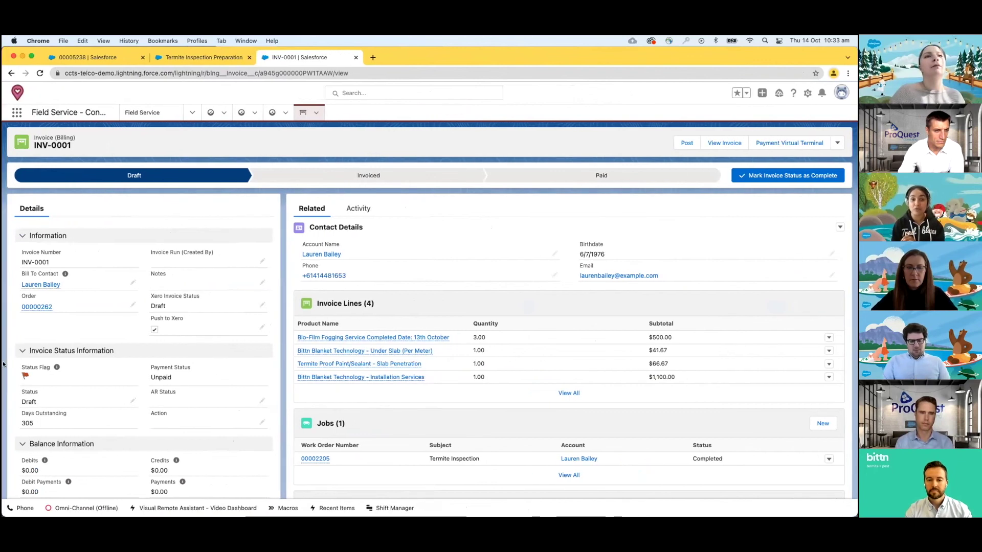
scroll(350, 220, "down", 4)
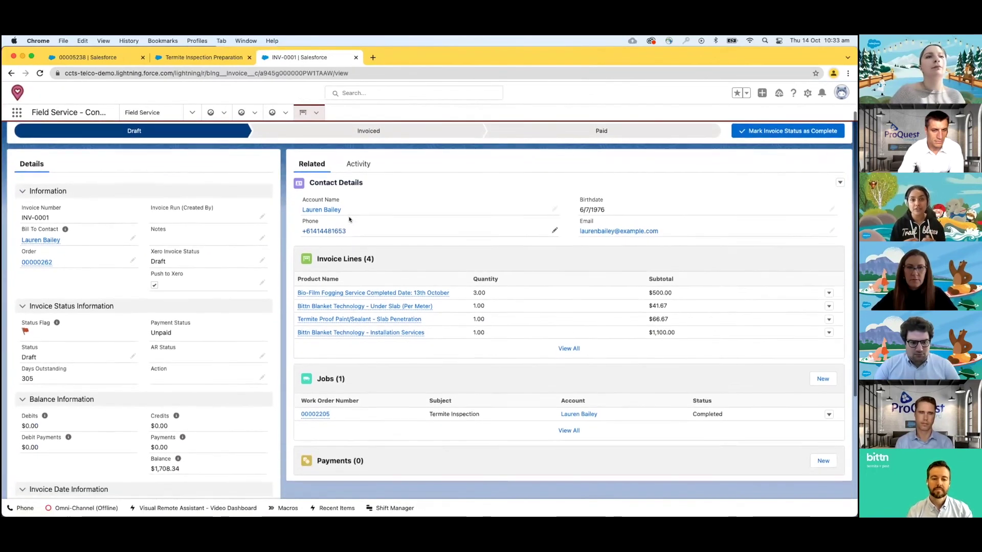
scroll(350, 219, "down", 5)
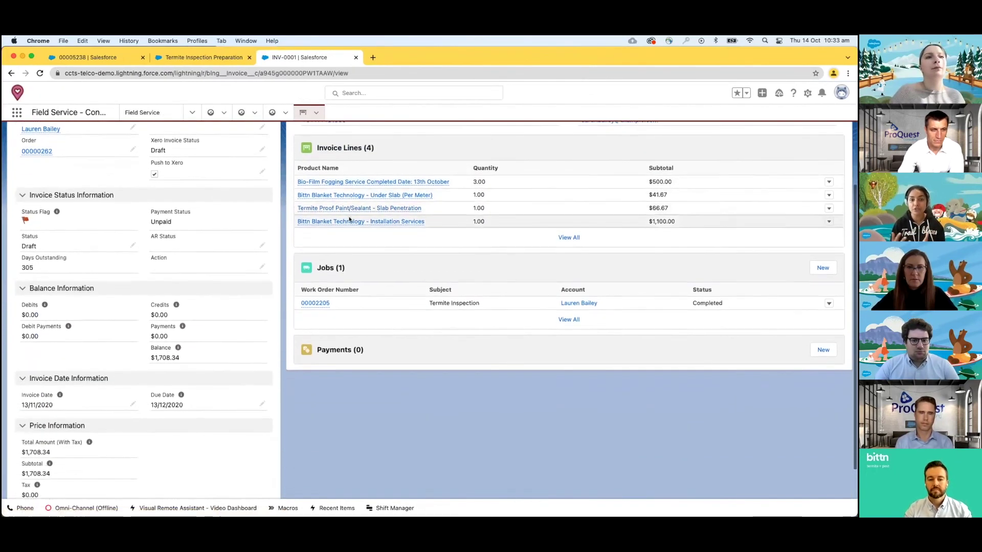
scroll(350, 220, "up", 4)
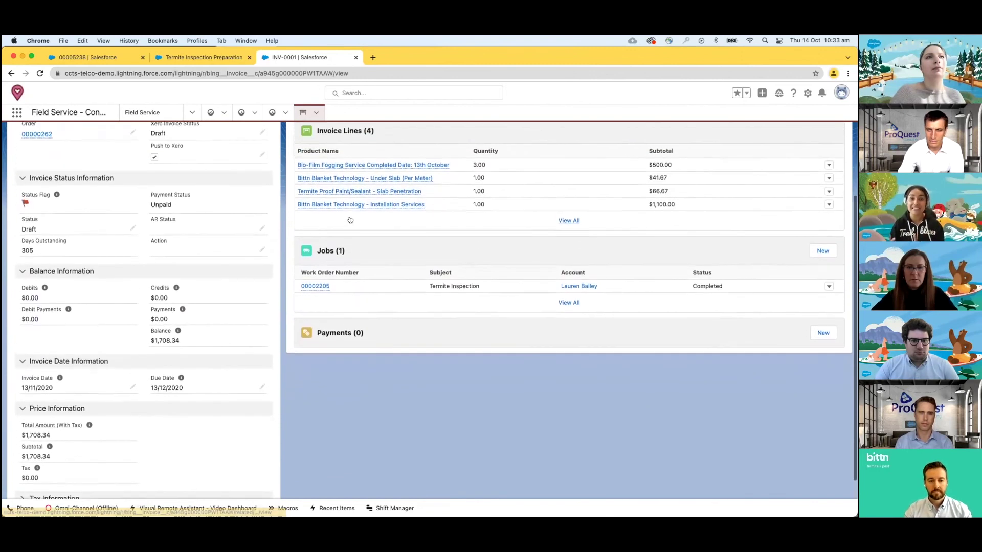
scroll(350, 219, "up", 5)
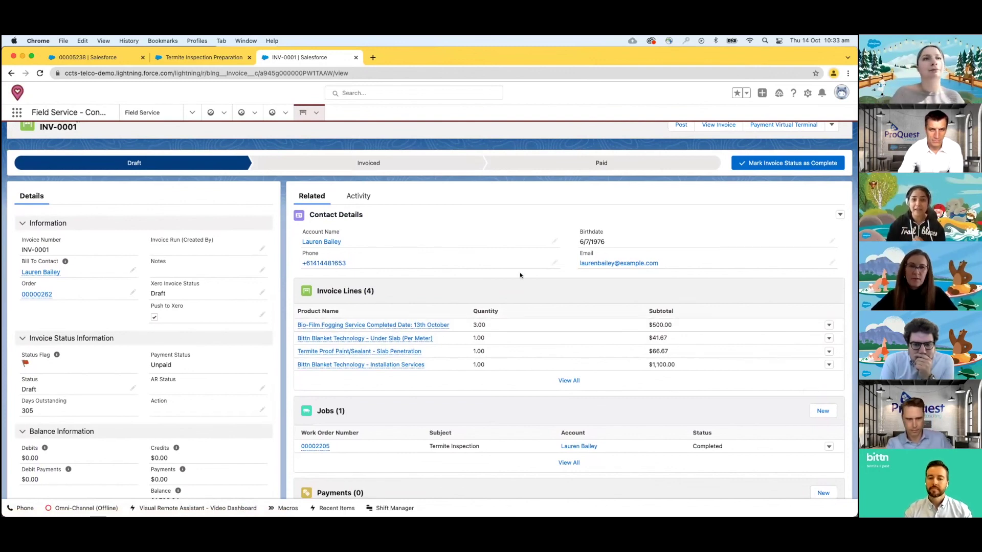
scroll(520, 275, "up", 1)
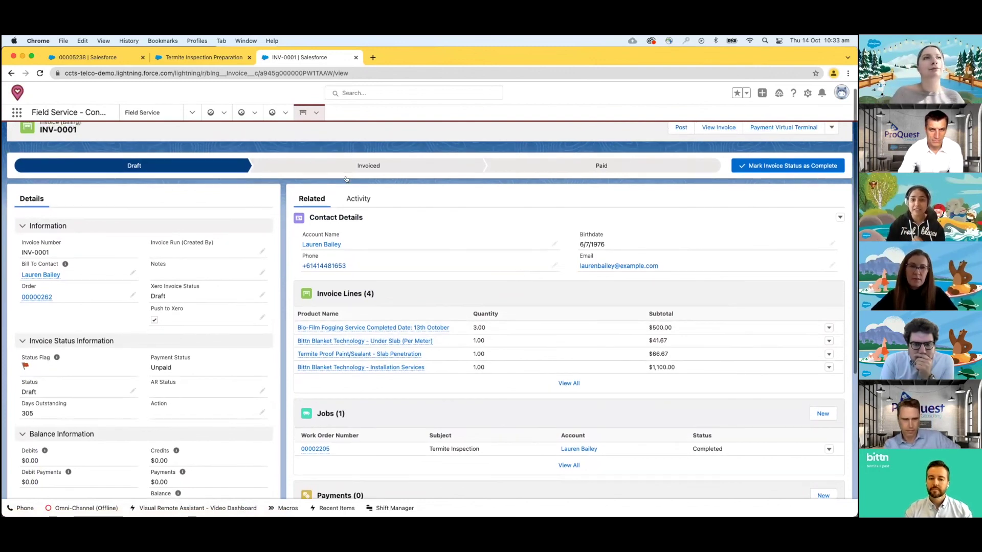
- Open the Customer Service / Field Dashboard and review its case, revenue and work order charts
left_click(210, 113)
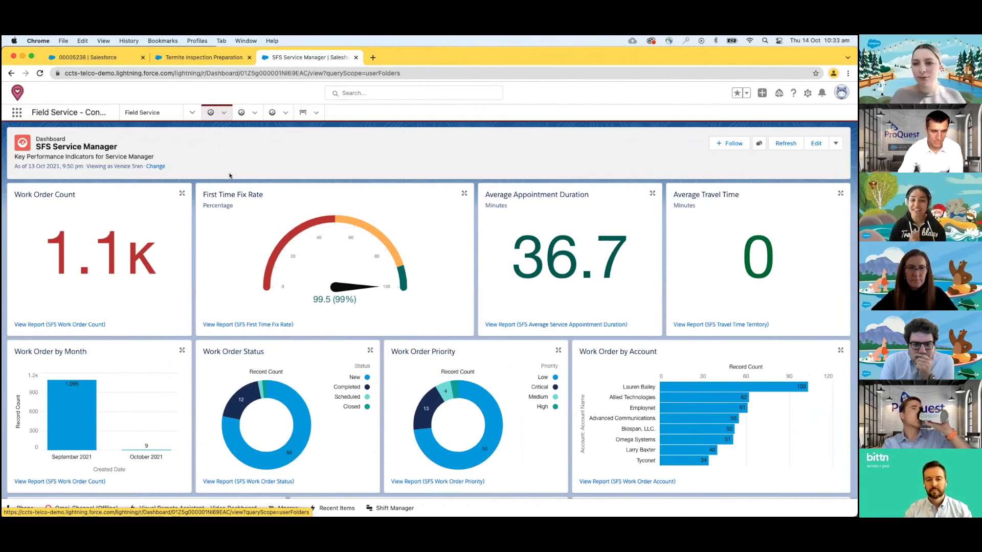
left_click(244, 117)
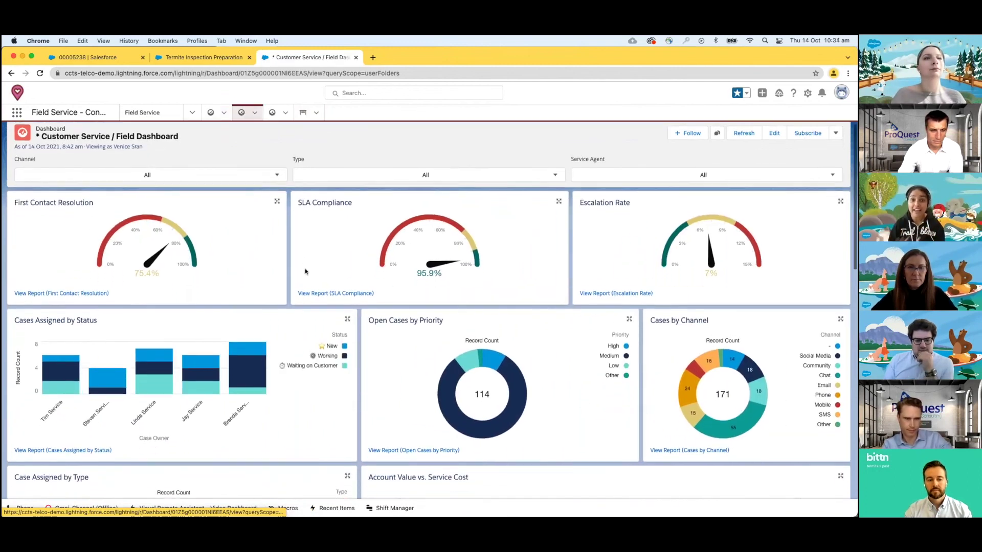
scroll(306, 271, "down", 3)
scroll(306, 271, "down", 3)
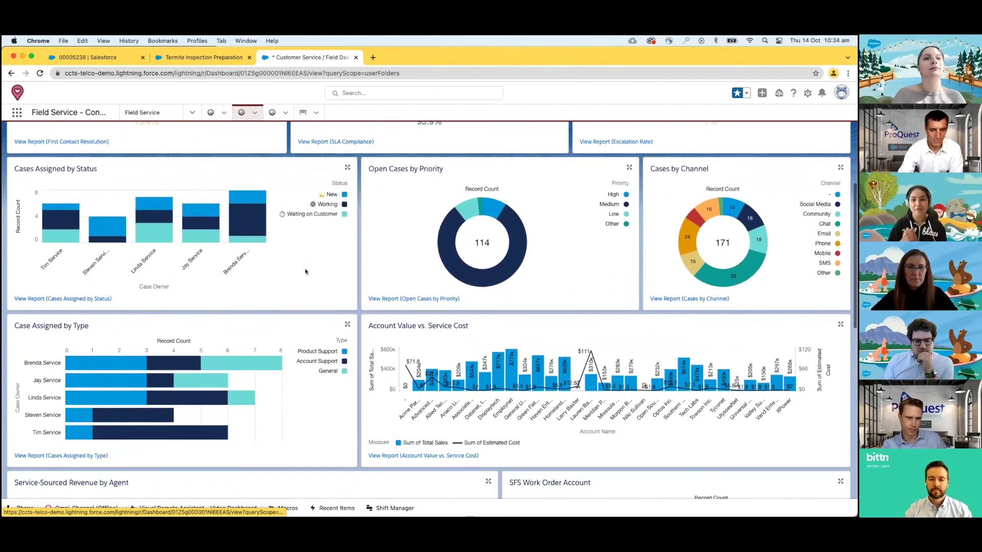
scroll(305, 272, "down", 3)
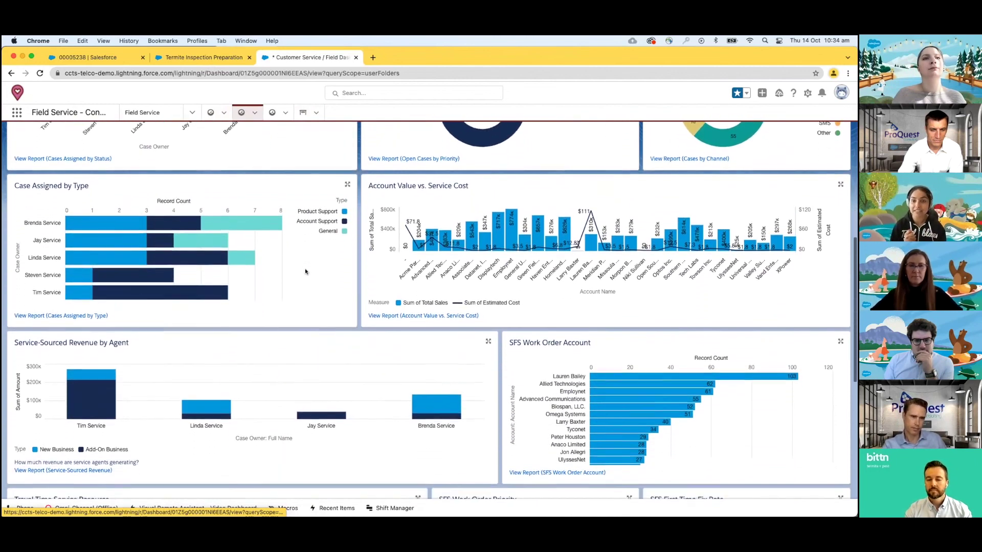
scroll(305, 272, "down", 5)
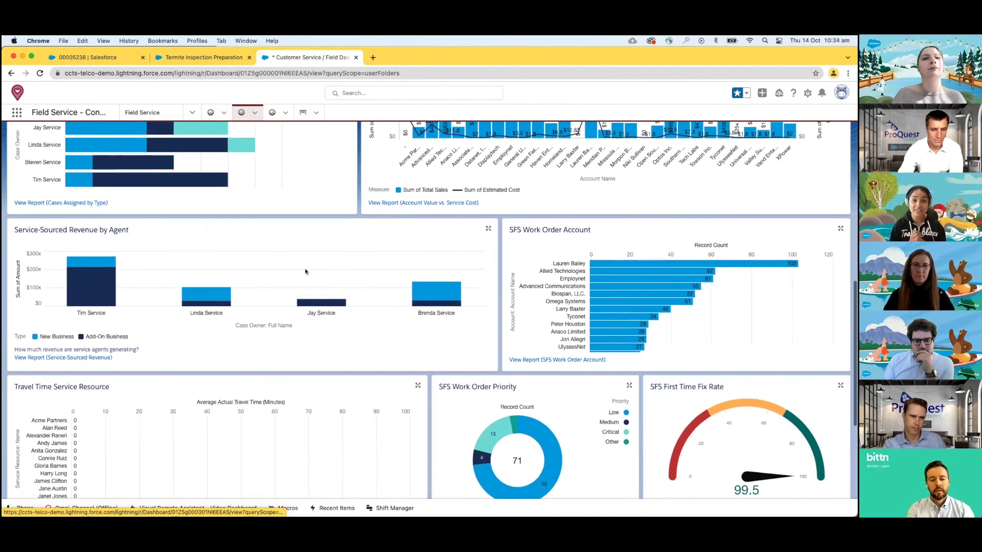
scroll(305, 271, "down", 3)
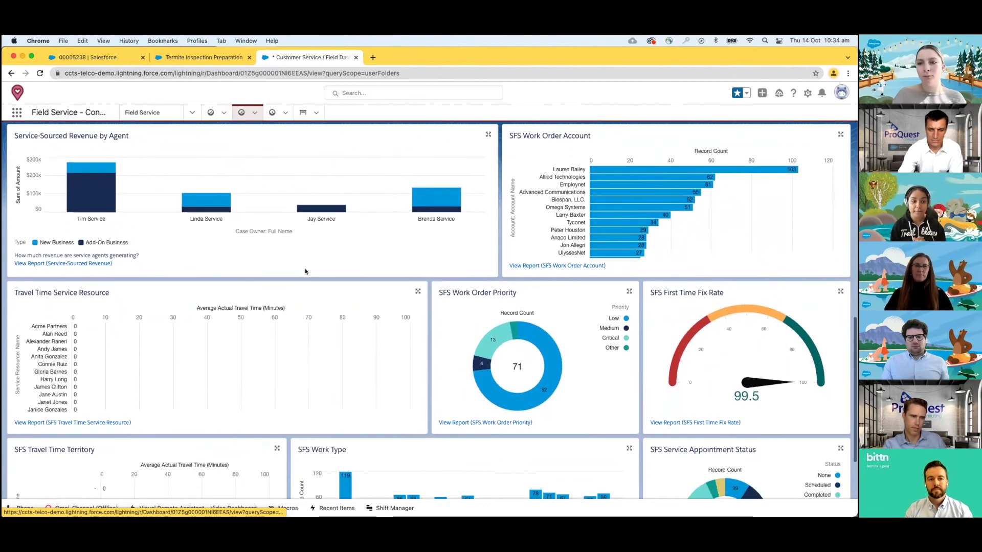
scroll(306, 271, "down", 1)
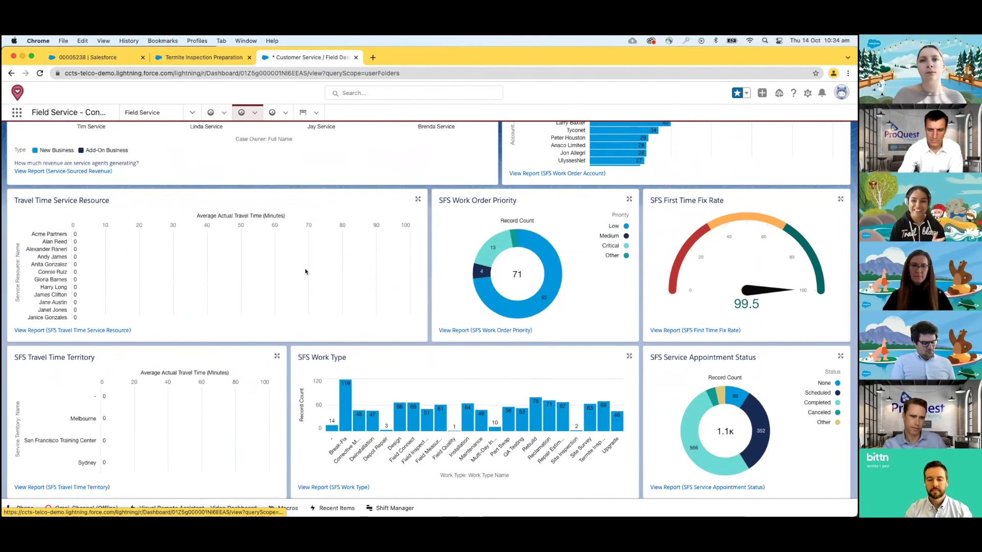
scroll(305, 271, "up", 4)
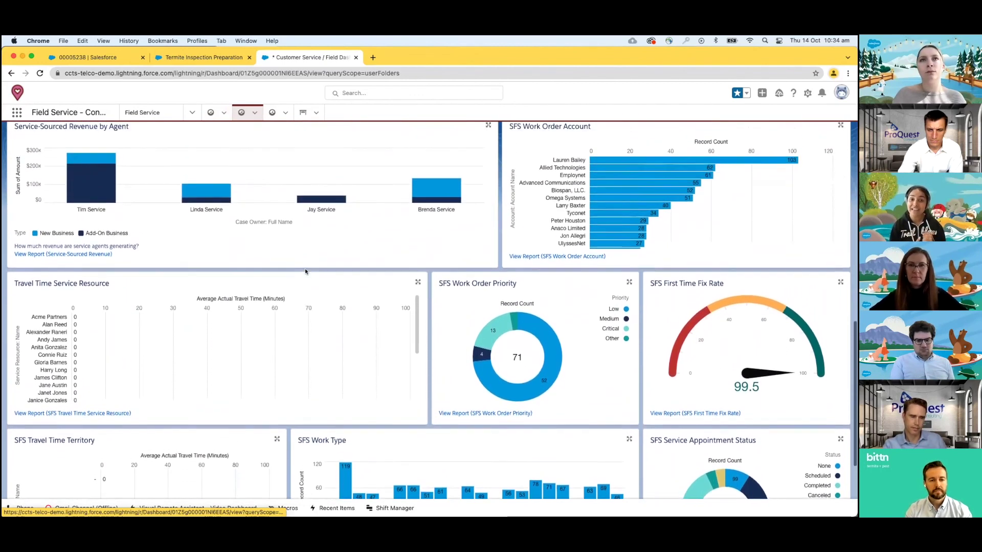
scroll(305, 272, "up", 3)
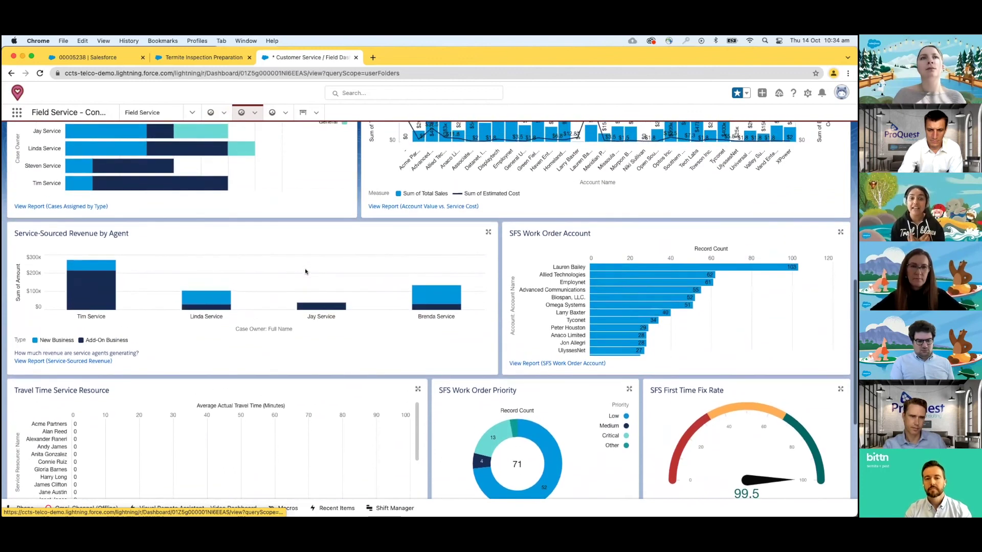
scroll(306, 272, "up", 4)
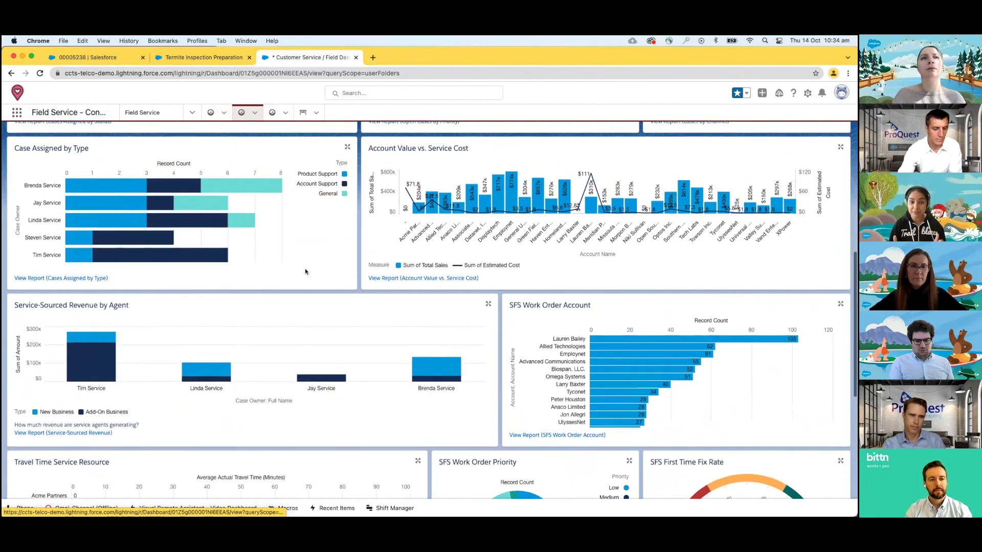
scroll(305, 272, "up", 2)
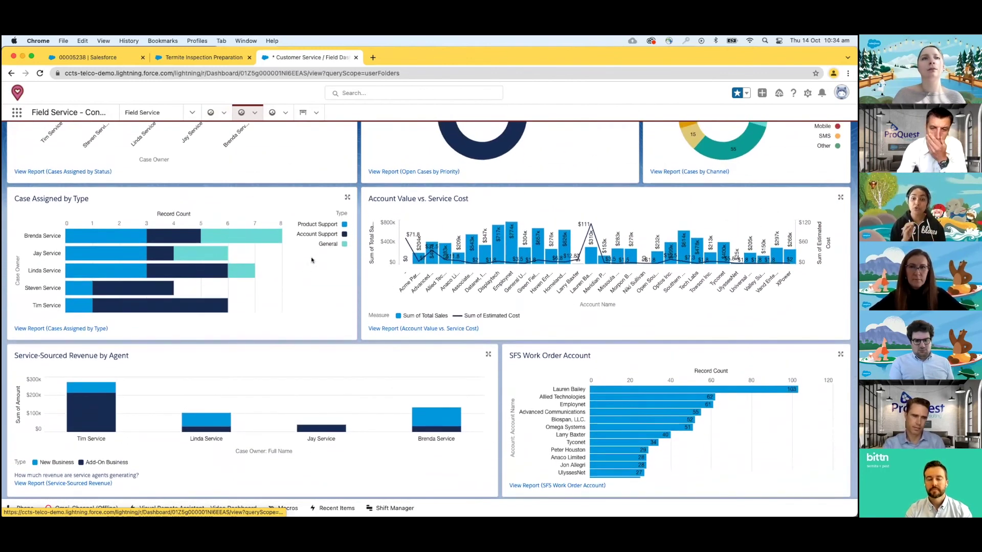
scroll(312, 259, "up", 1)
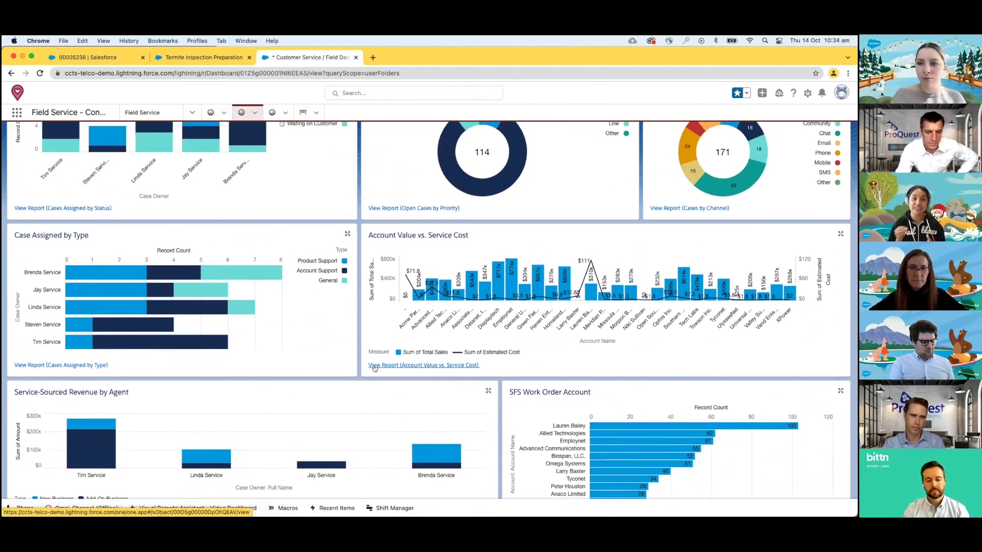
scroll(375, 368, "up", 2)
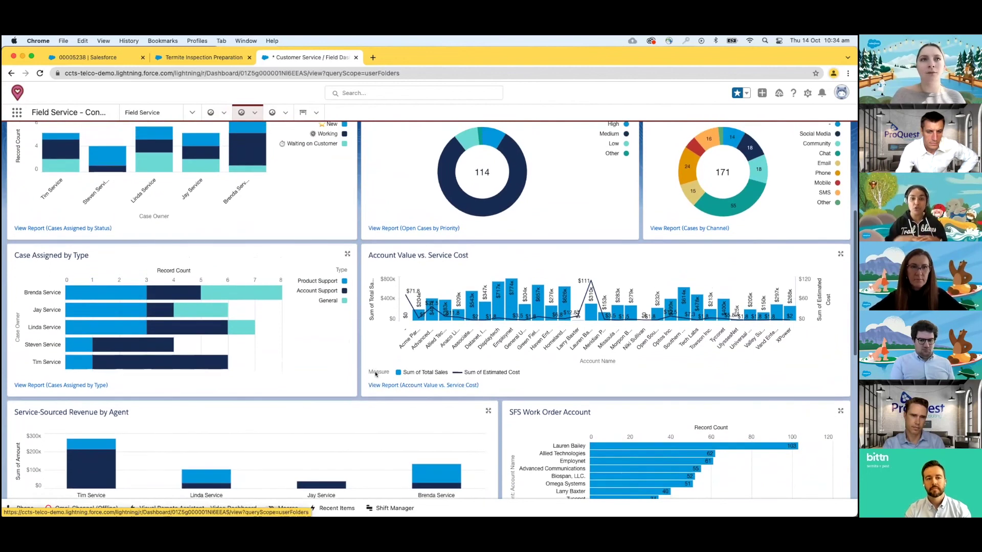